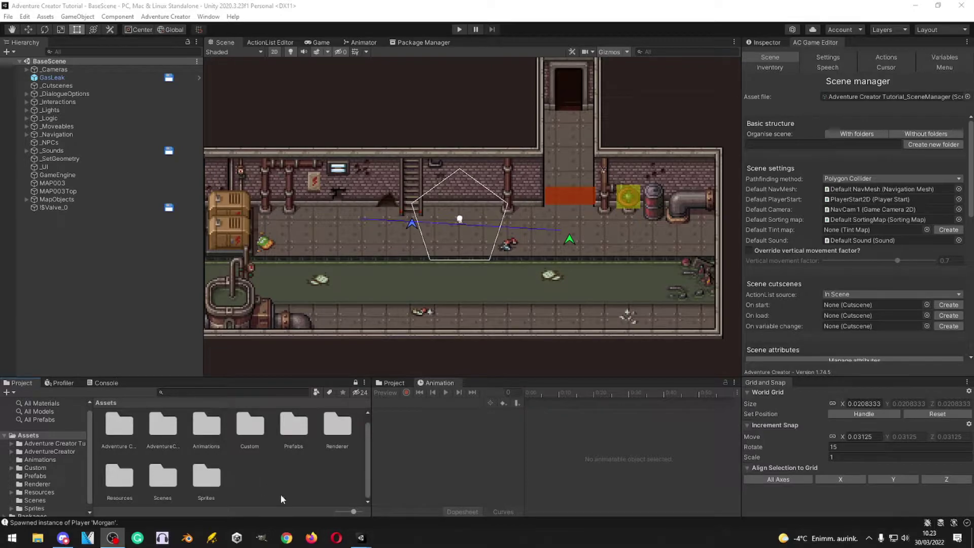
Step: Create a URP Sprite Lit Shader Graph asset in the Assets folder named Highlight
middle_drag(573, 296, 477, 284)
scroll(525, 248, up, 2)
middle_drag(525, 249, 513, 271)
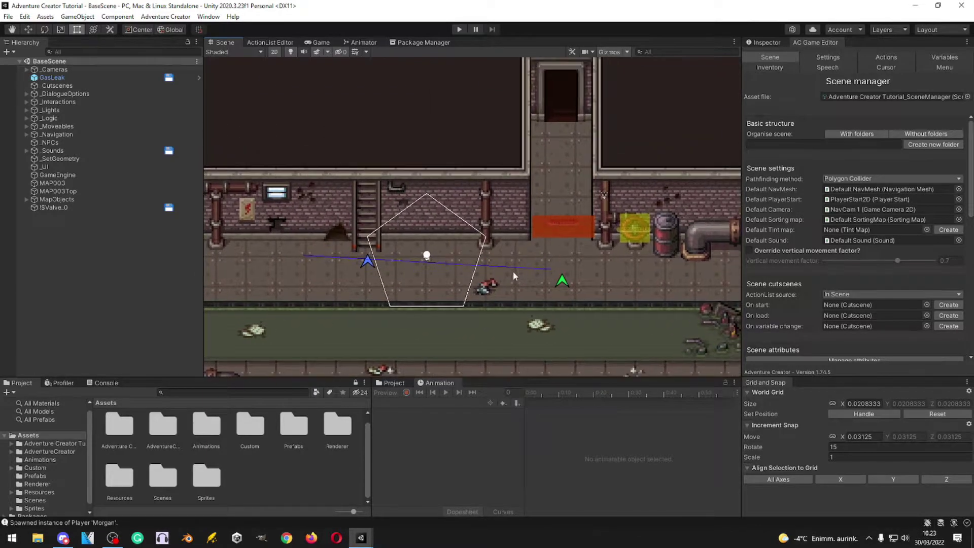
right_click(265, 487)
mouse_move(297, 209)
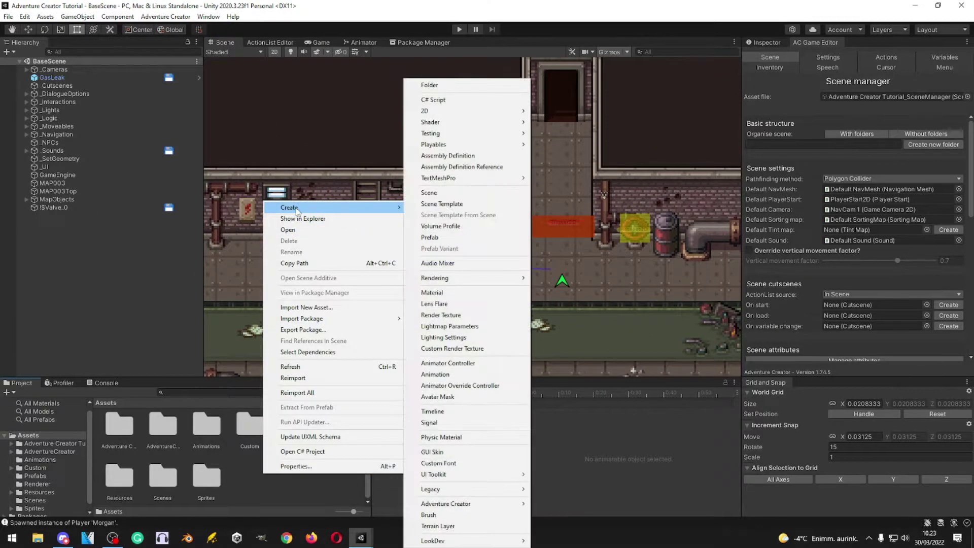
mouse_move(450, 124)
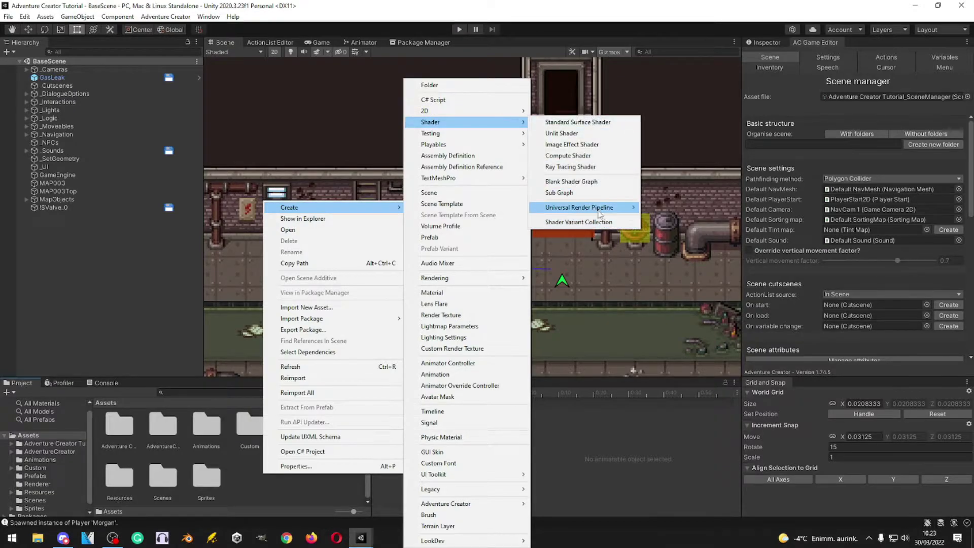
mouse_move(598, 211)
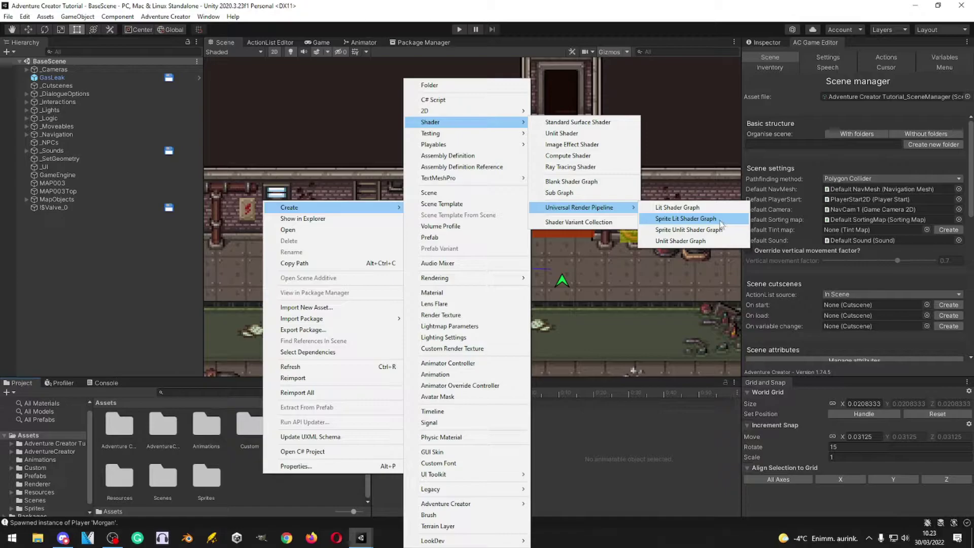
click(686, 219)
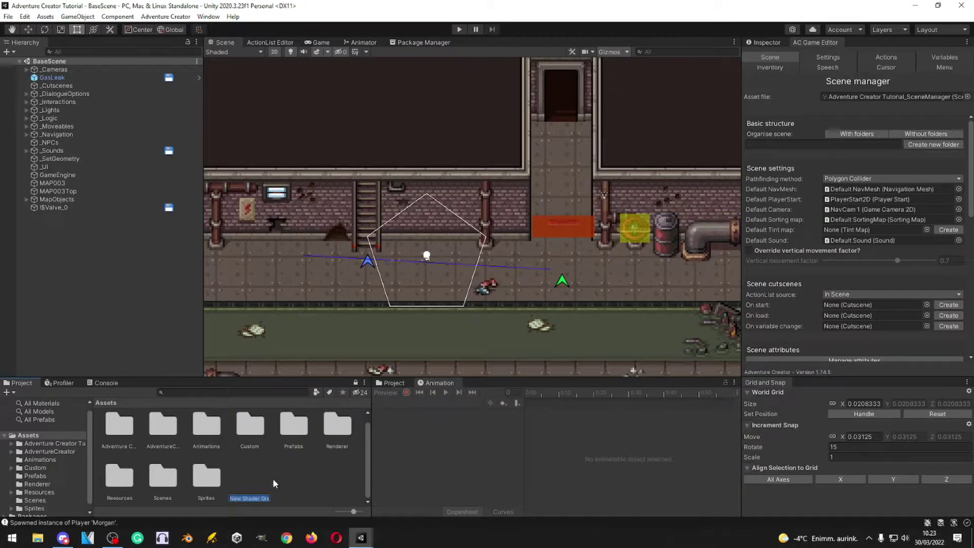
text(Highlight)
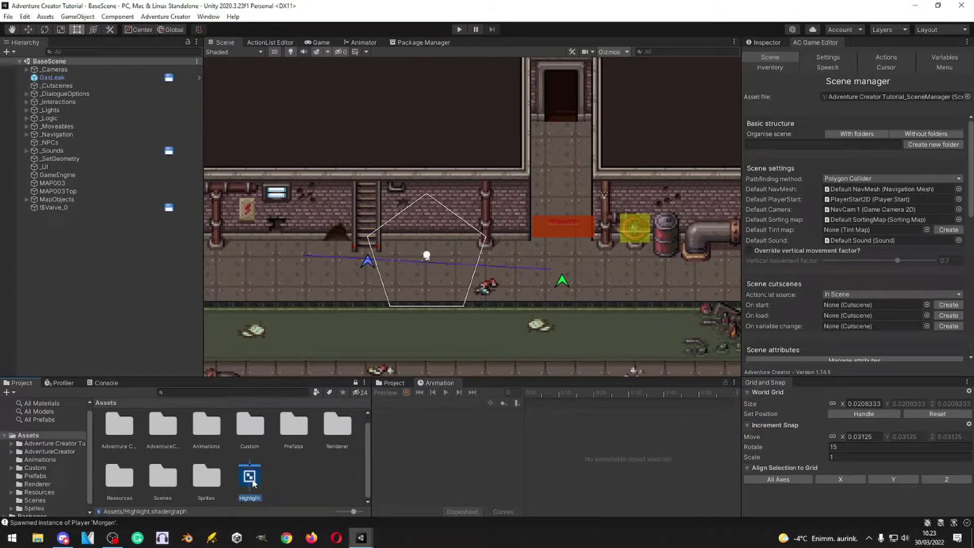
Step: Open the Highlight graph and add a Texture 2D blackboard property named Sprite
double_click(251, 478)
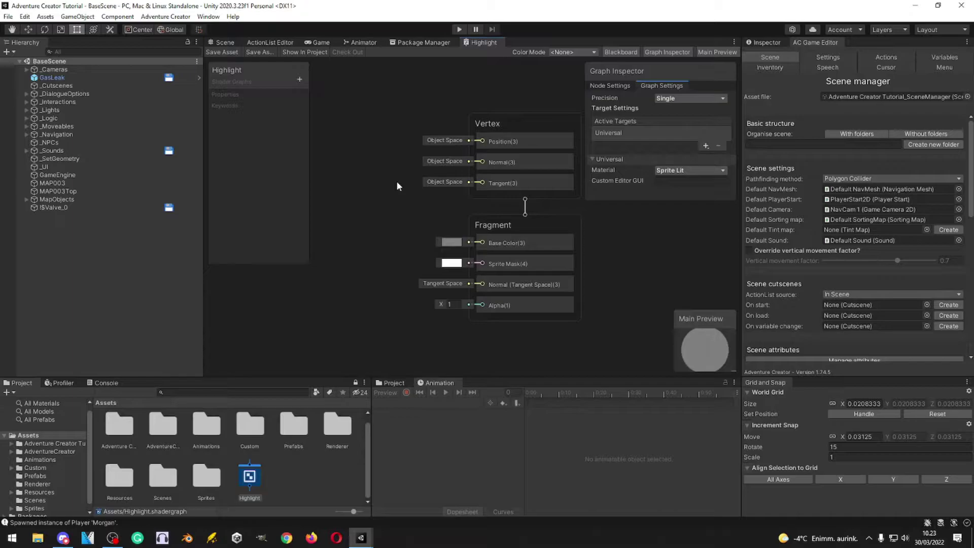
middle_drag(396, 182, 354, 188)
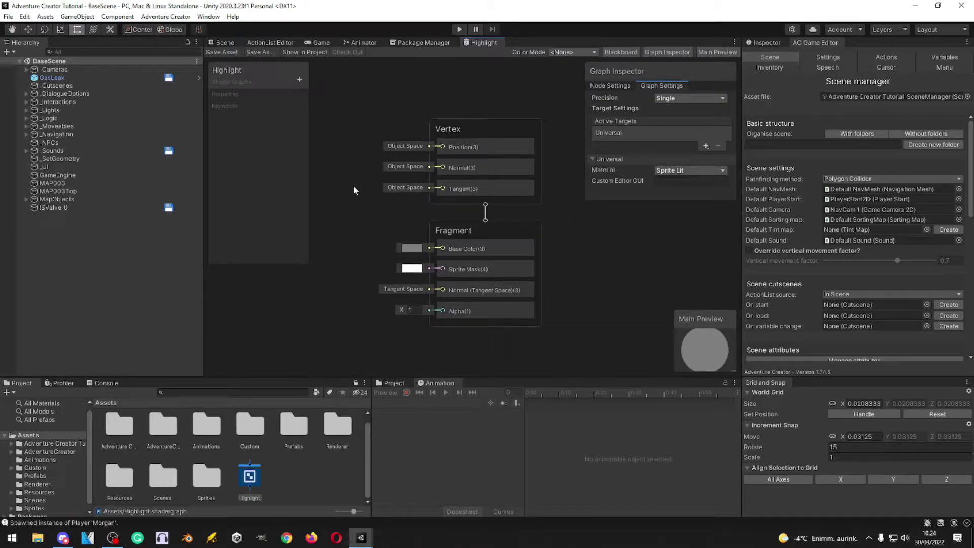
click(300, 80)
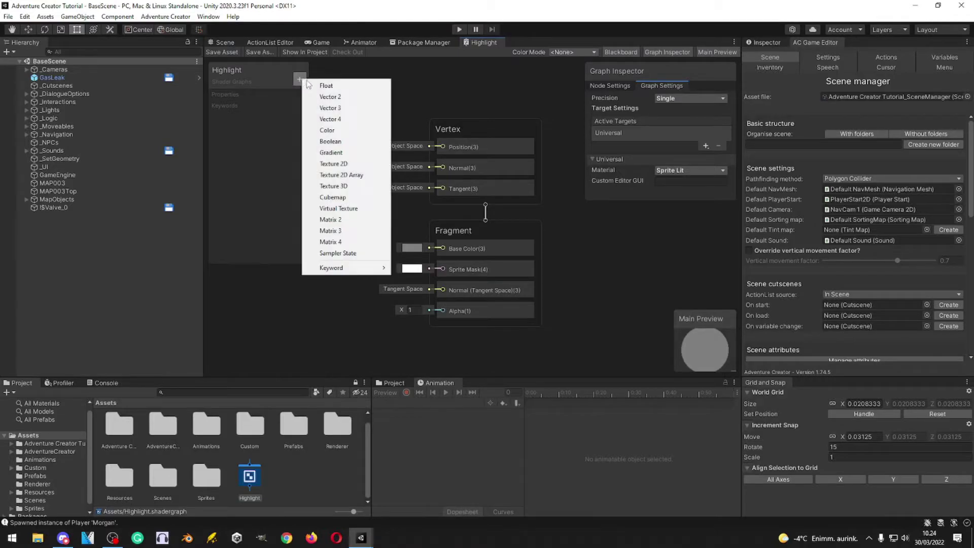
click(352, 165)
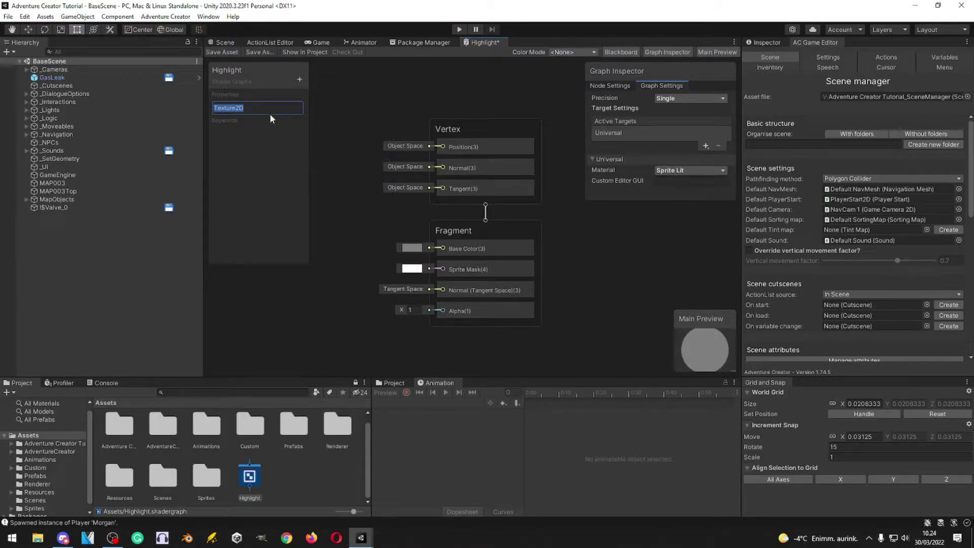
text(Sp)
text(rite)
key(Return)
Step: Add a Color property to the blackboard, keeping its default name Color
click(299, 79)
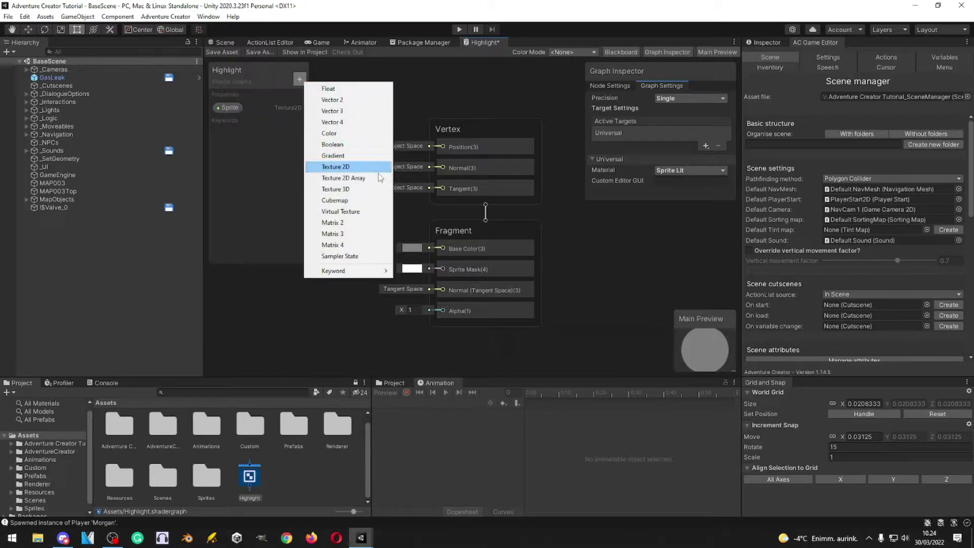
click(333, 133)
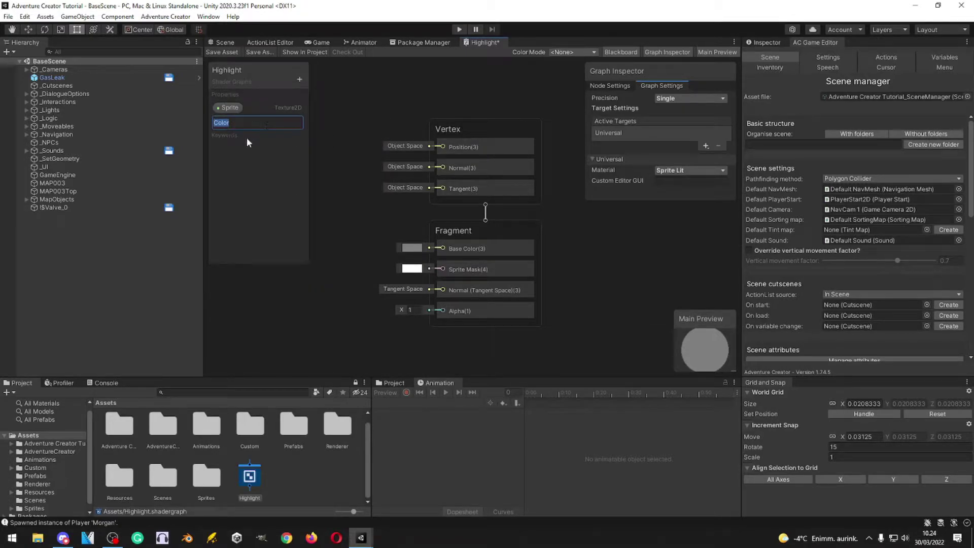
key(Return)
click(241, 124)
middle_drag(377, 190, 499, 175)
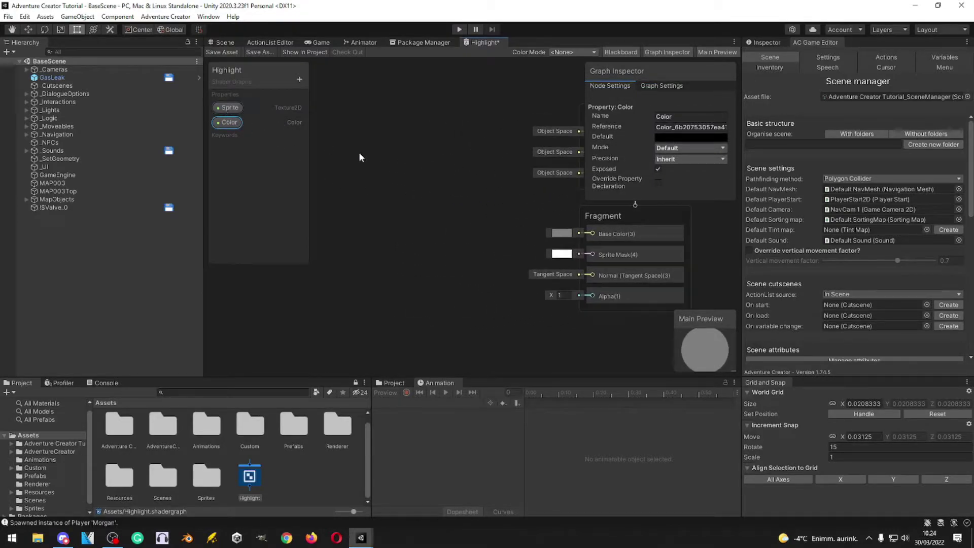
click(441, 180)
mouse_move(441, 180)
middle_down()
mouse_move(409, 201)
mouse_move(534, 192)
middle_up()
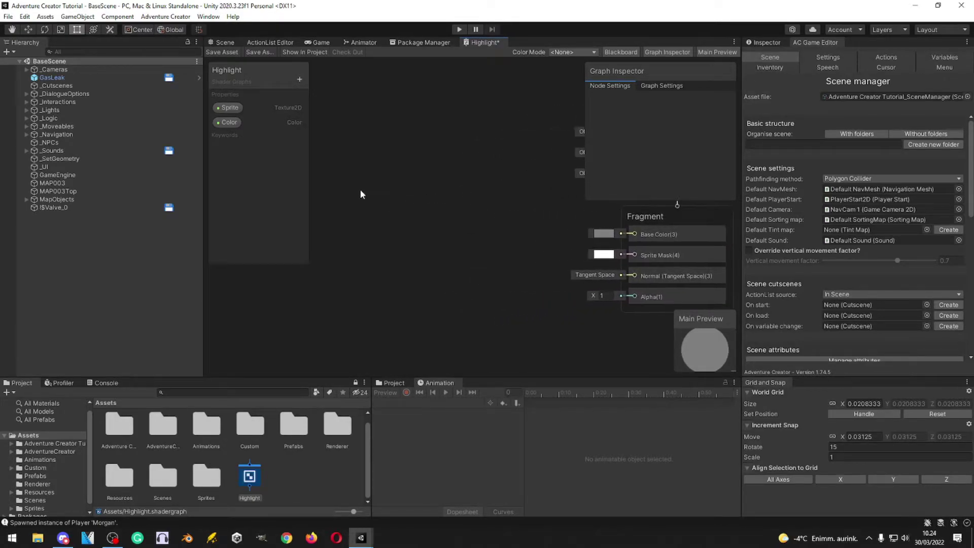
Step: Place the Sprite and Color properties as nodes on the graph canvas
drag(238, 108, 330, 147)
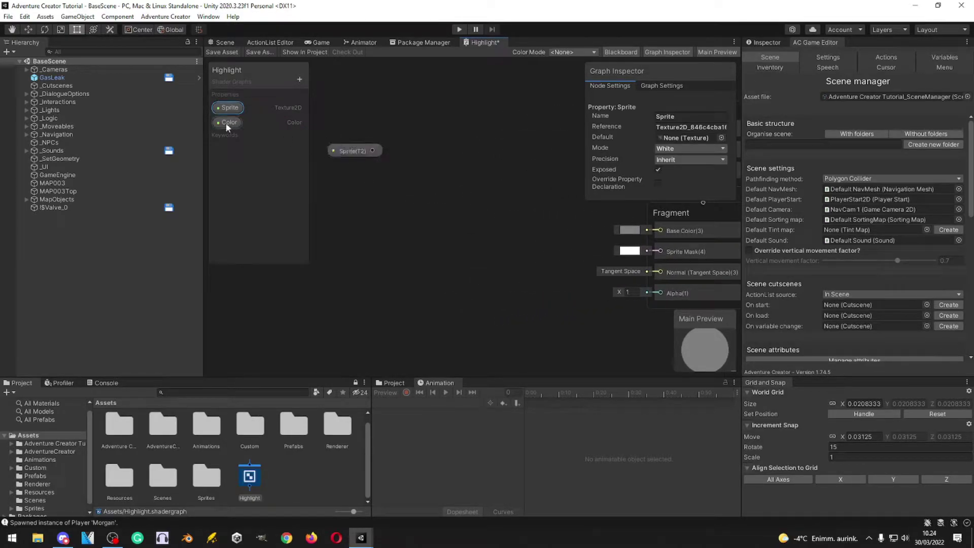
click(225, 123)
drag(355, 259, 342, 313)
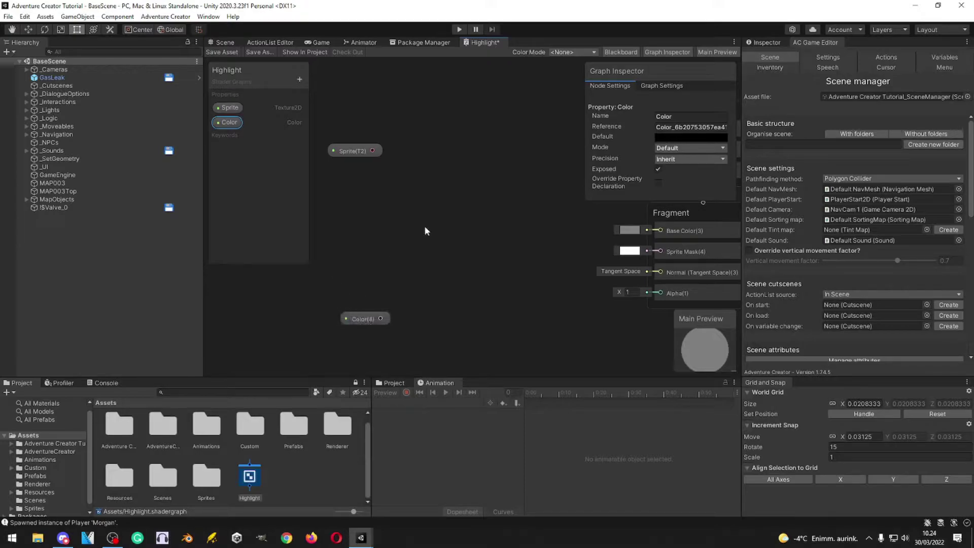
Step: Add a Sample Texture 2D node and wire Sprite into its Texture input
right_click(418, 150)
click(436, 156)
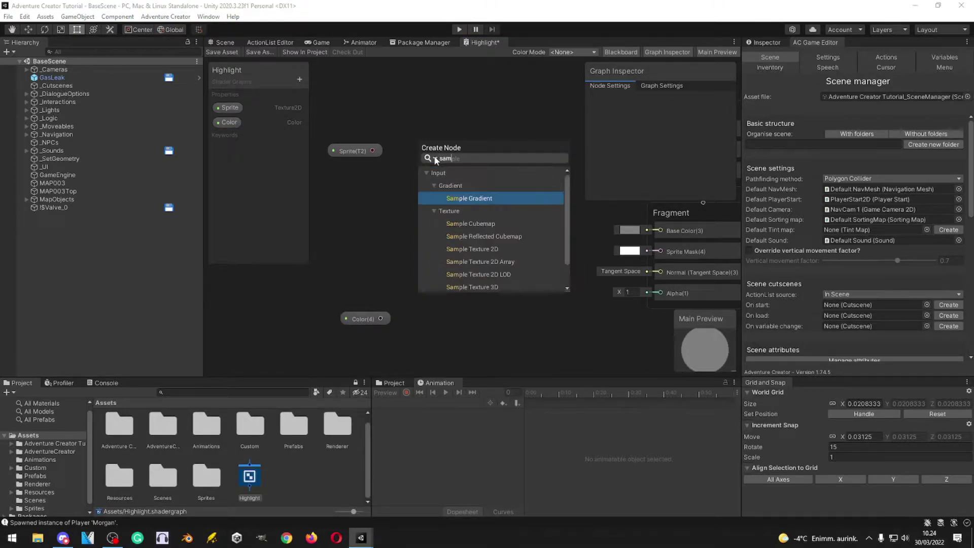
text(sample texture)
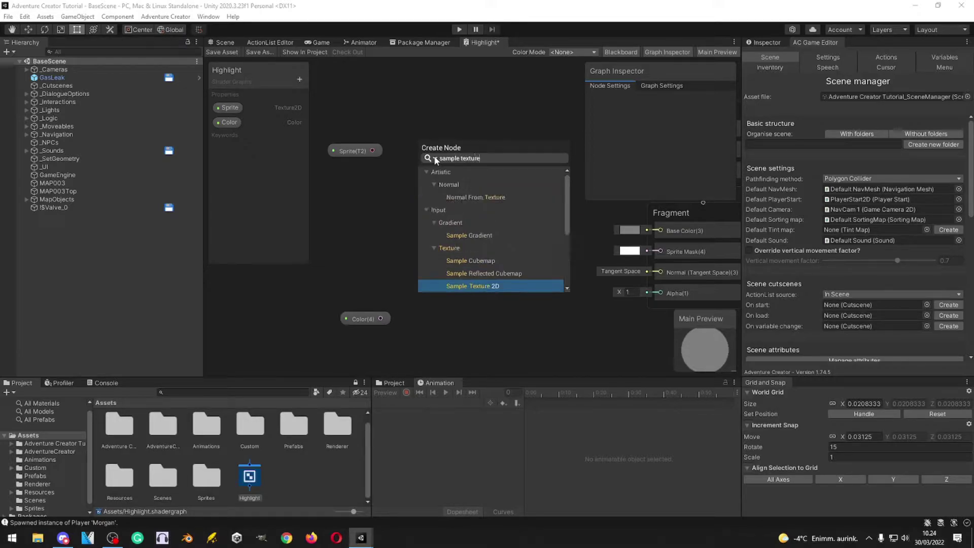
click(465, 288)
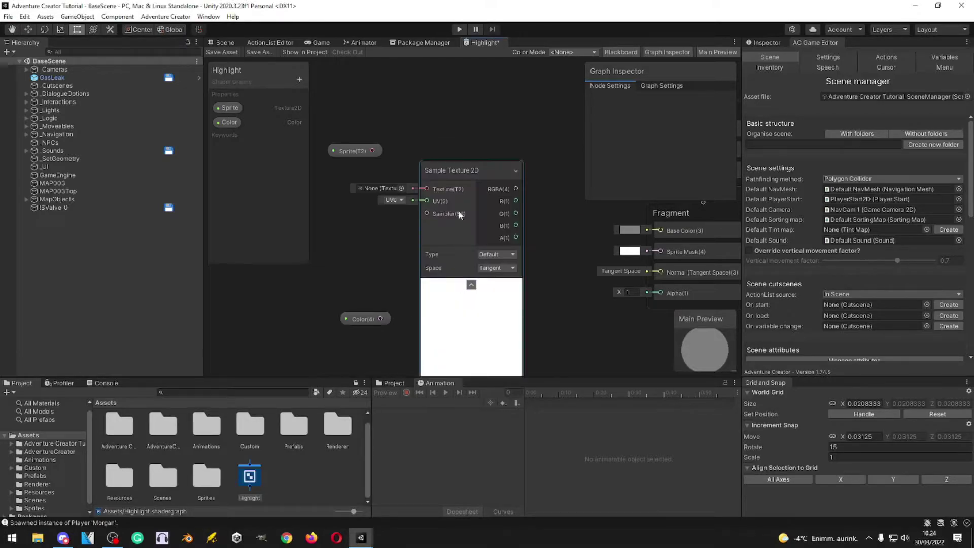
drag(471, 154, 477, 151)
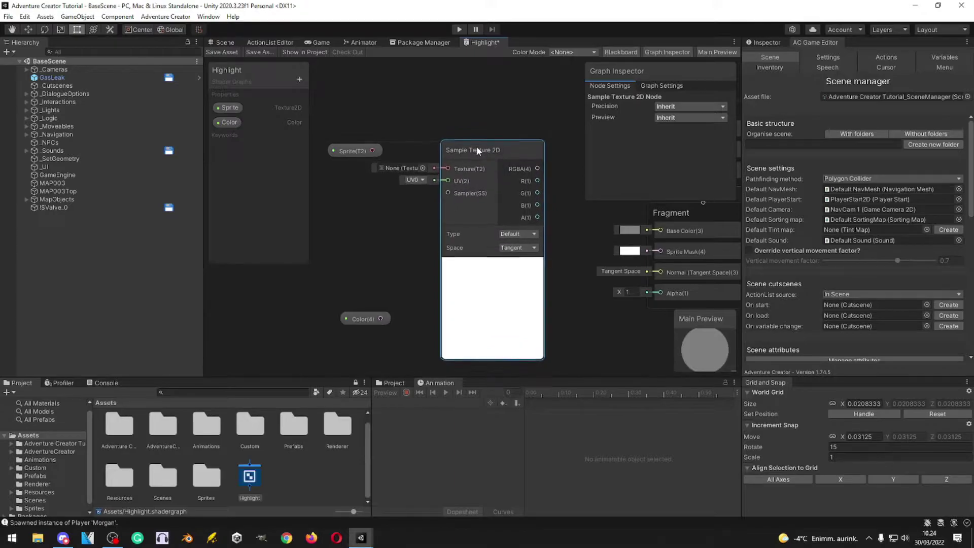
drag(372, 150, 445, 168)
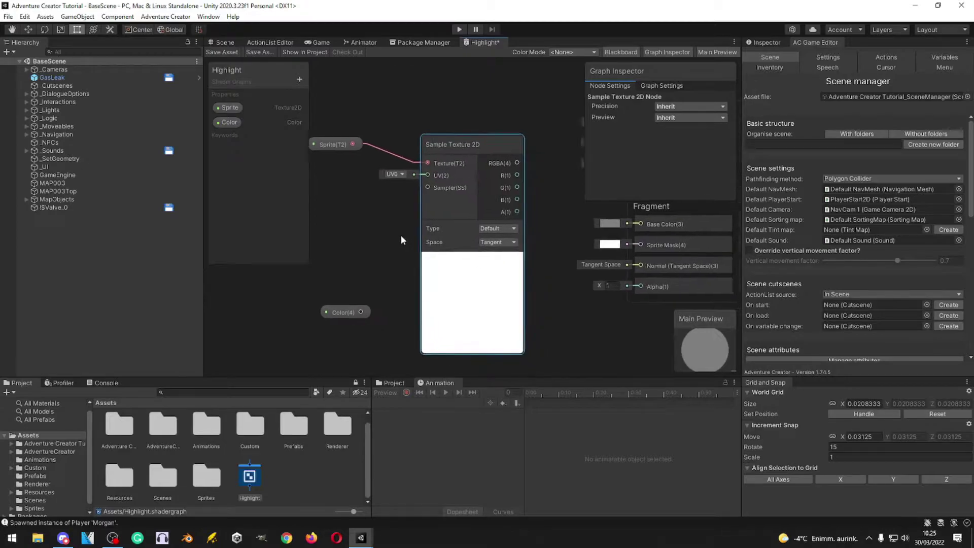
scroll(382, 250, down, 1)
key(a)
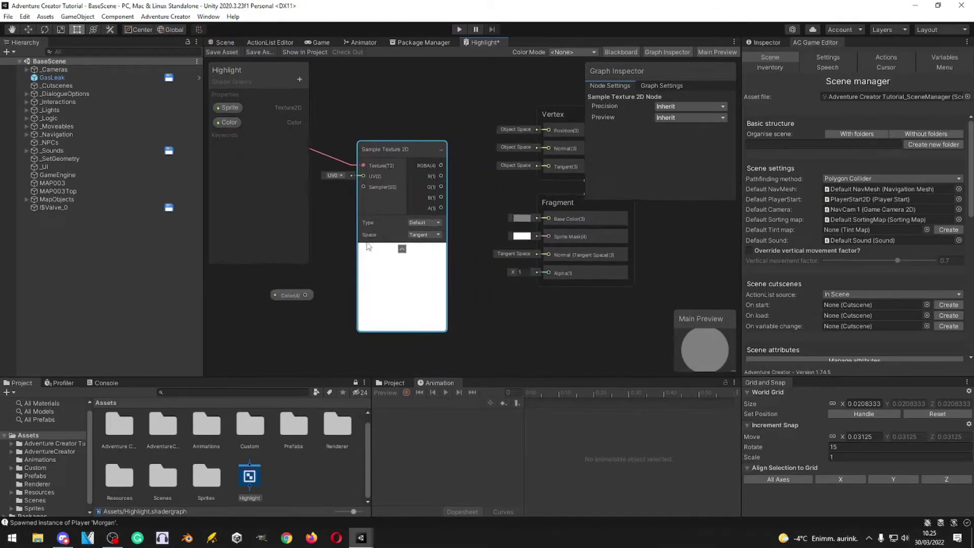
drag(415, 123, 390, 183)
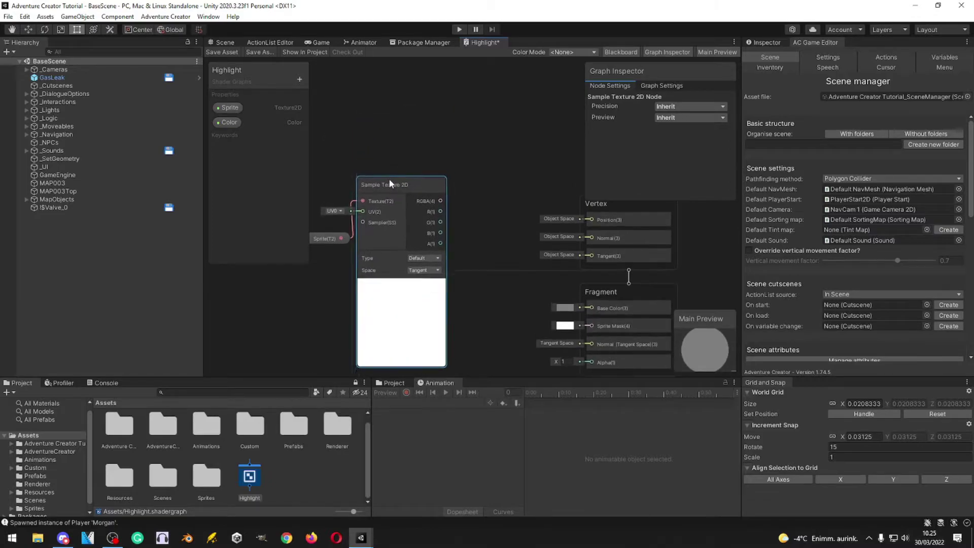
scroll(469, 174, down, 5)
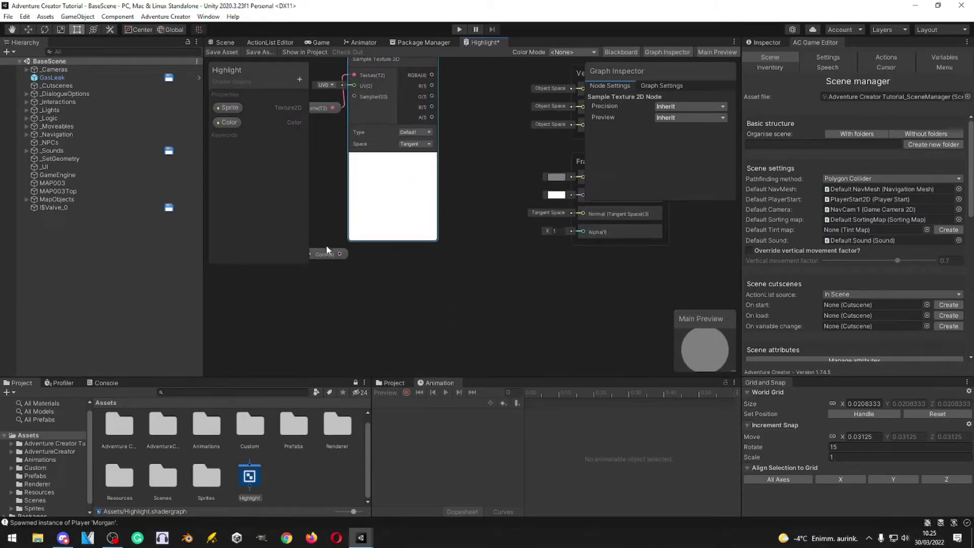
drag(327, 251, 308, 275)
Step: Add a Multiply node next to Sample Texture 2D and connect Color to its B input
right_click(416, 269)
click(437, 278)
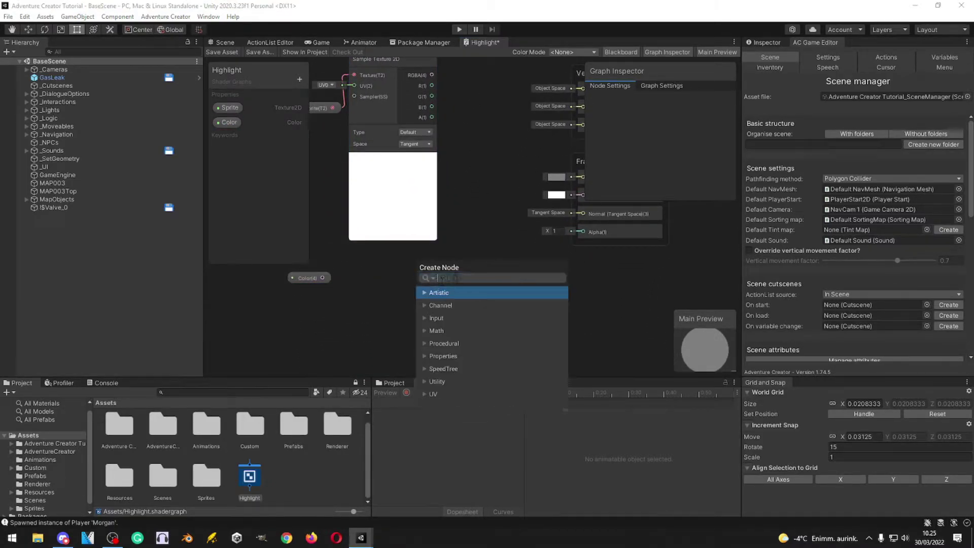
text(M)
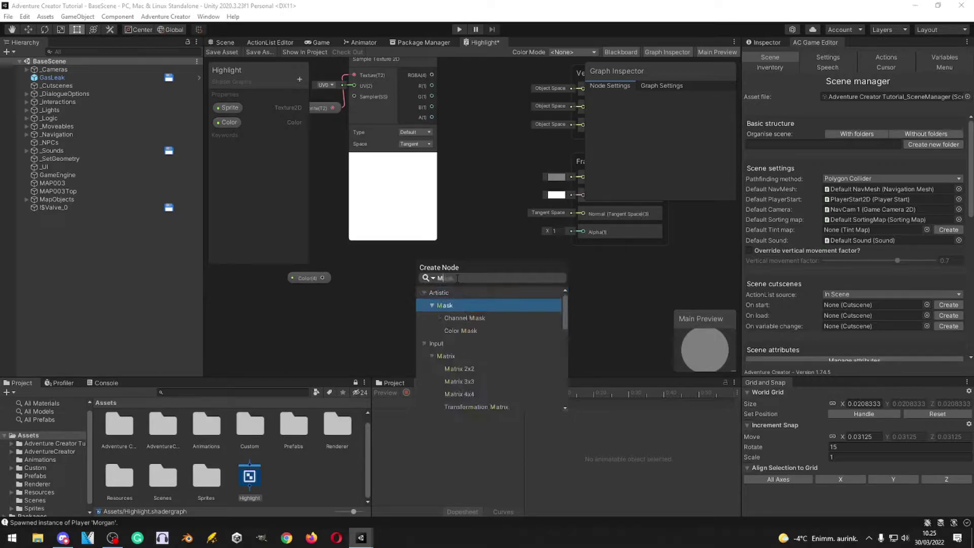
text(ulti)
click(470, 321)
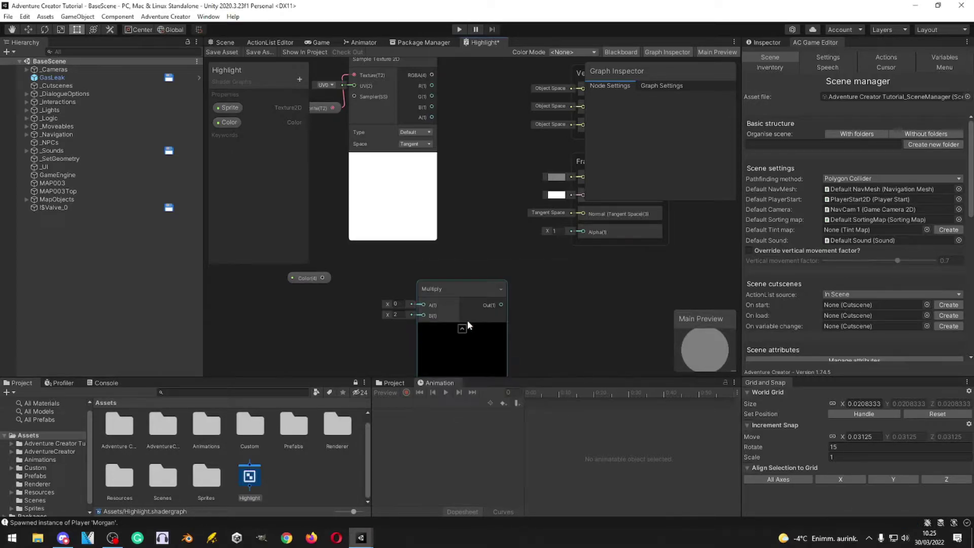
mouse_move(467, 320)
mouse_down()
mouse_move(491, 121)
mouse_move(458, 111)
mouse_up()
middle_drag(430, 160, 479, 153)
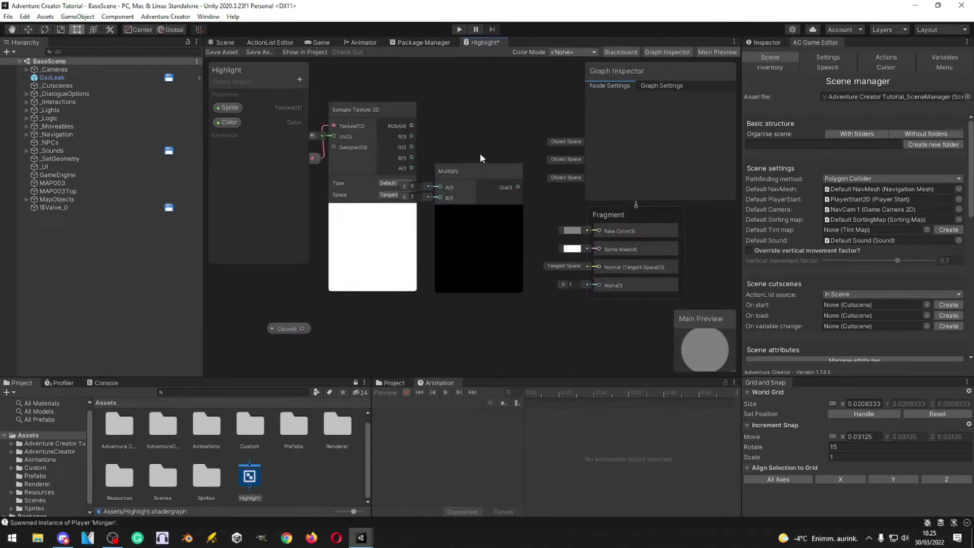
drag(480, 153, 488, 169)
click(449, 156)
middle_drag(449, 156, 487, 157)
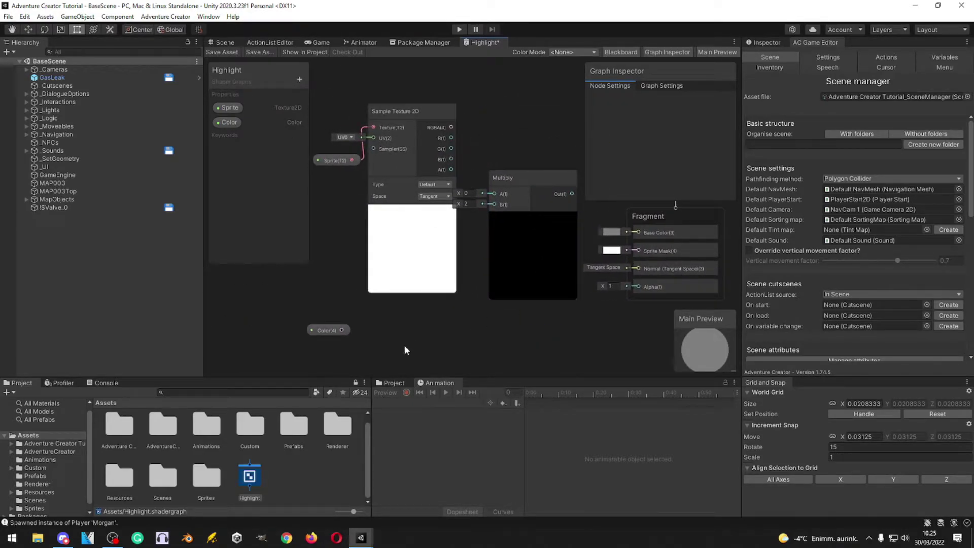
drag(341, 330, 494, 204)
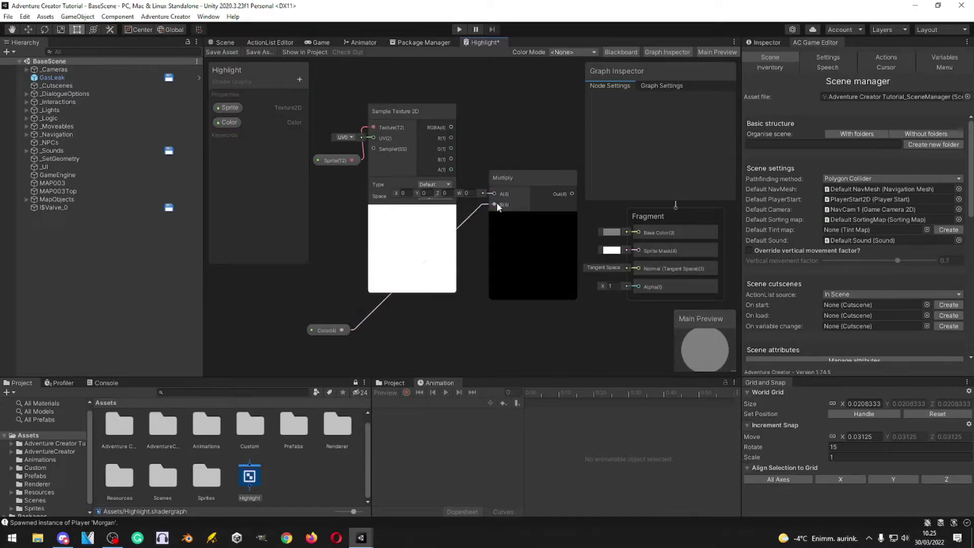
middle_drag(468, 238, 471, 256)
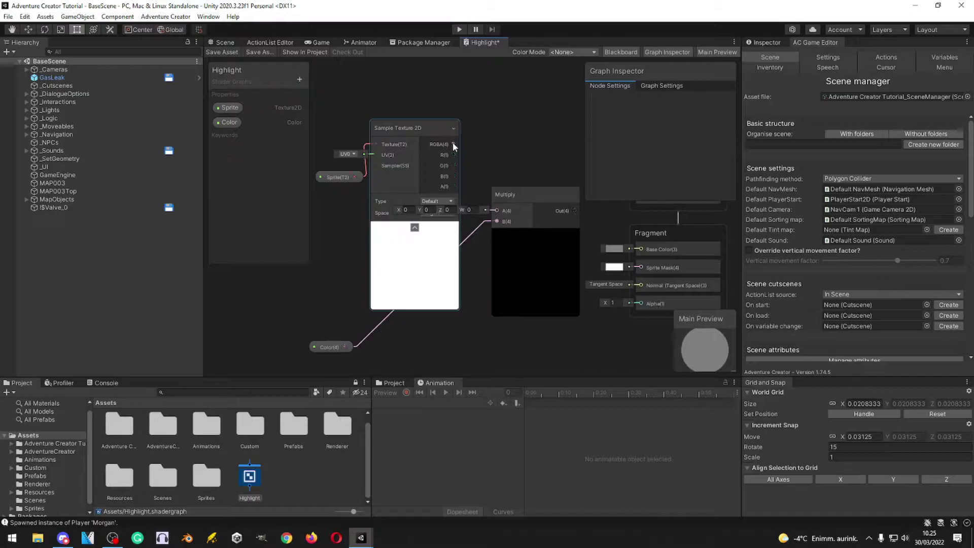
Step: Wire RGBA into Multiply A, alpha into Fragment Alpha, and Multiply Out into Base Color
drag(453, 144, 496, 210)
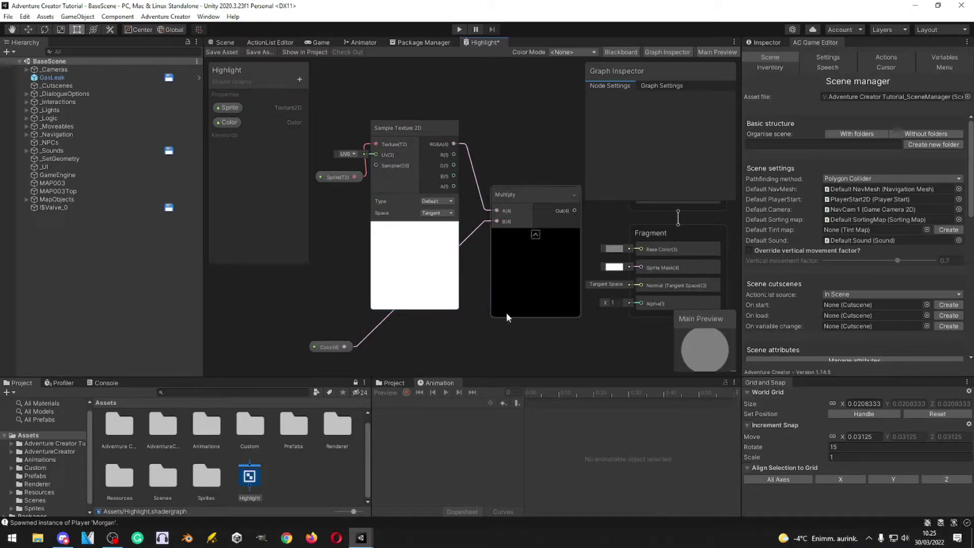
middle_drag(506, 312, 419, 303)
middle_drag(386, 183, 403, 176)
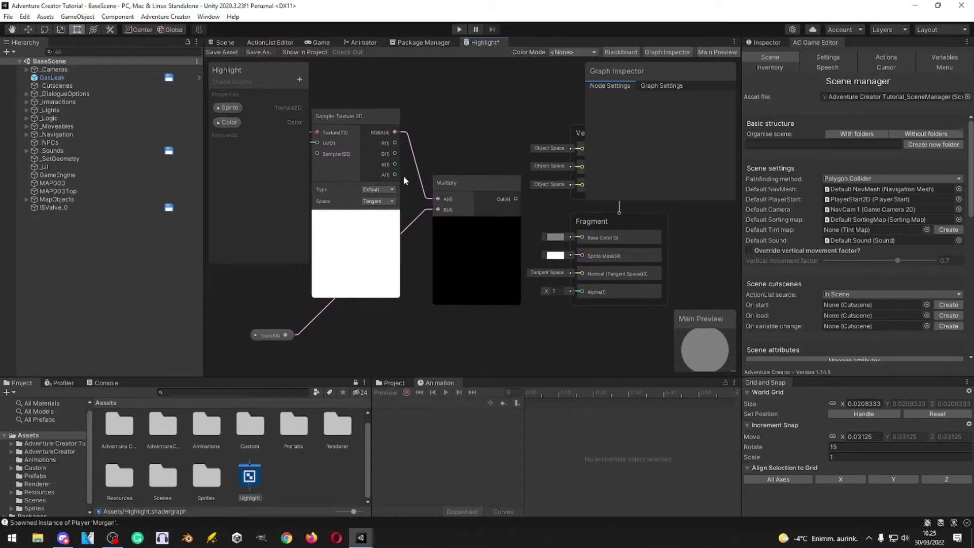
drag(394, 174, 581, 291)
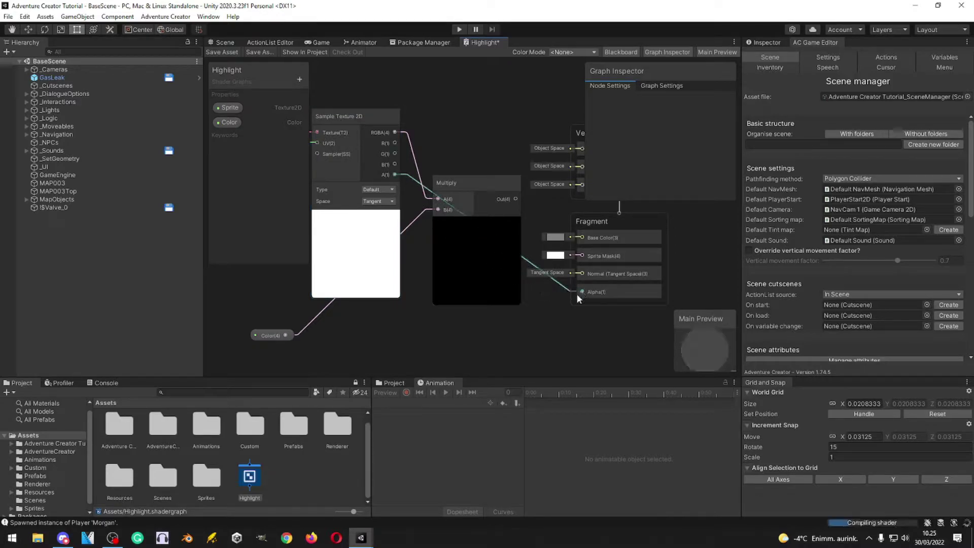
middle_drag(509, 330, 452, 320)
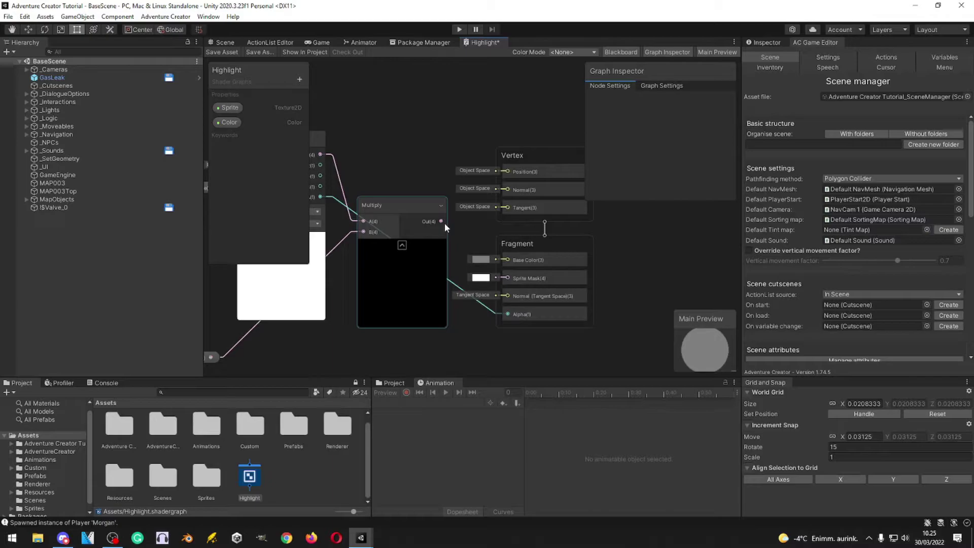
drag(442, 221, 508, 260)
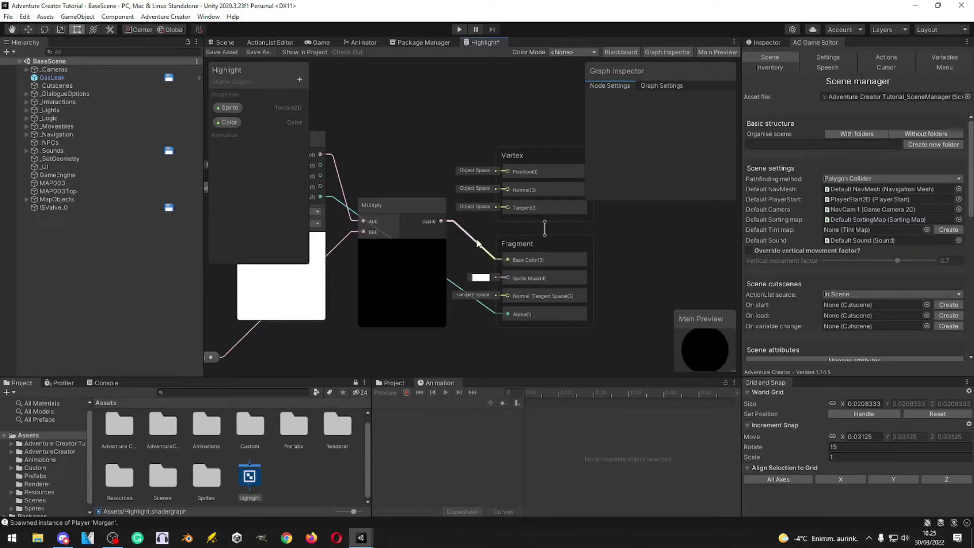
middle_drag(279, 347, 411, 315)
Step: Set the Color property's default value to white (FFFFFF)
click(228, 121)
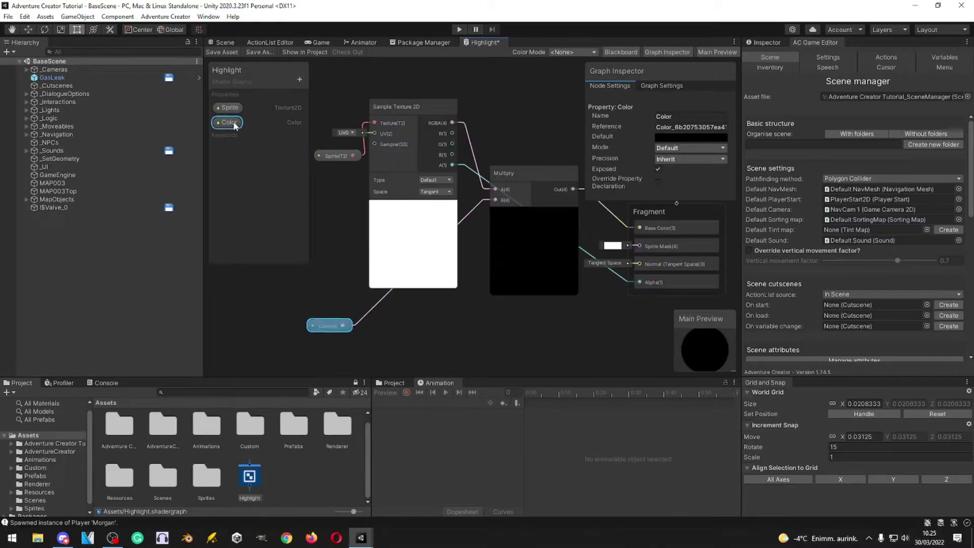
click(696, 136)
click(730, 195)
drag(730, 196, 695, 159)
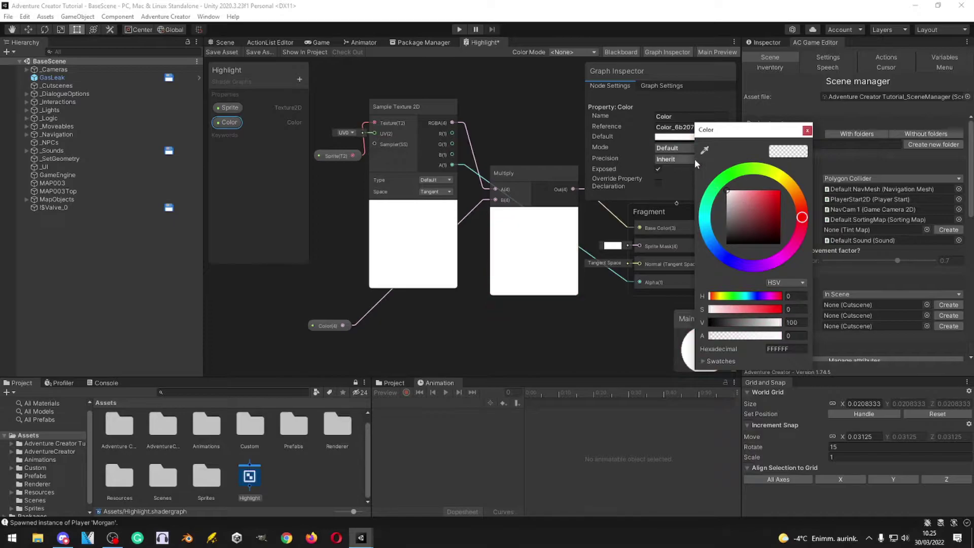
click(808, 131)
Step: Change the Color property's Reference name to _Color
click(695, 128)
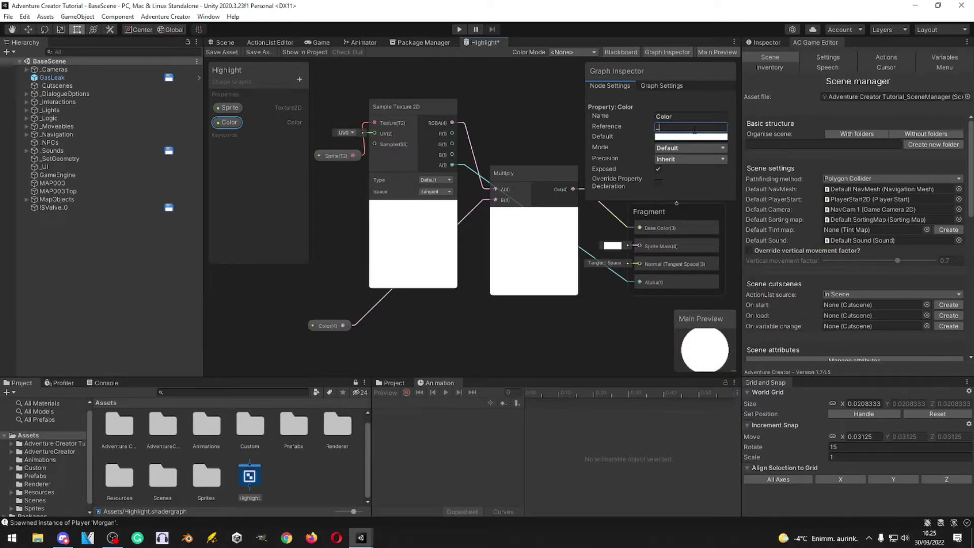
text(_Color)
click(692, 128)
click(234, 111)
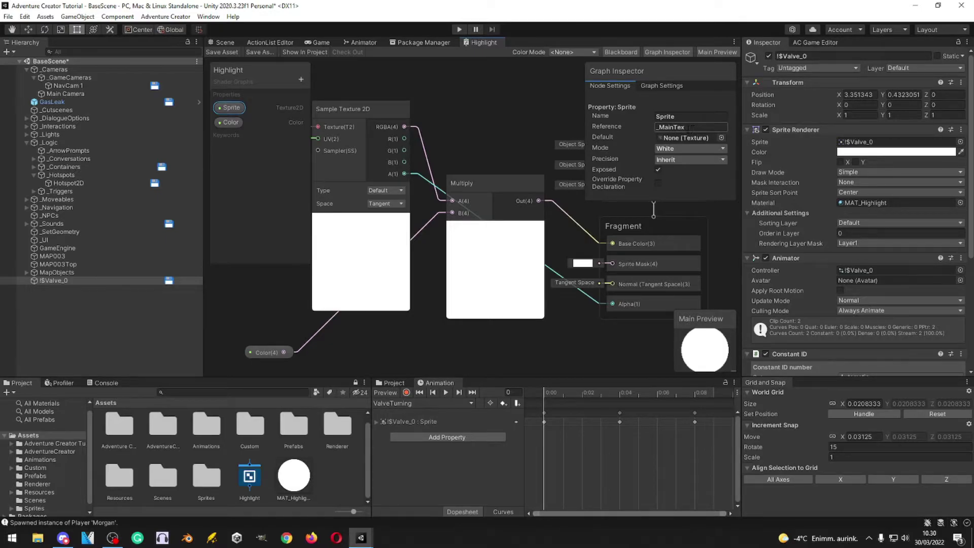
Step: Keep Color's Mode at Default, save the graph, and return to the game map's Scene view
click(221, 40)
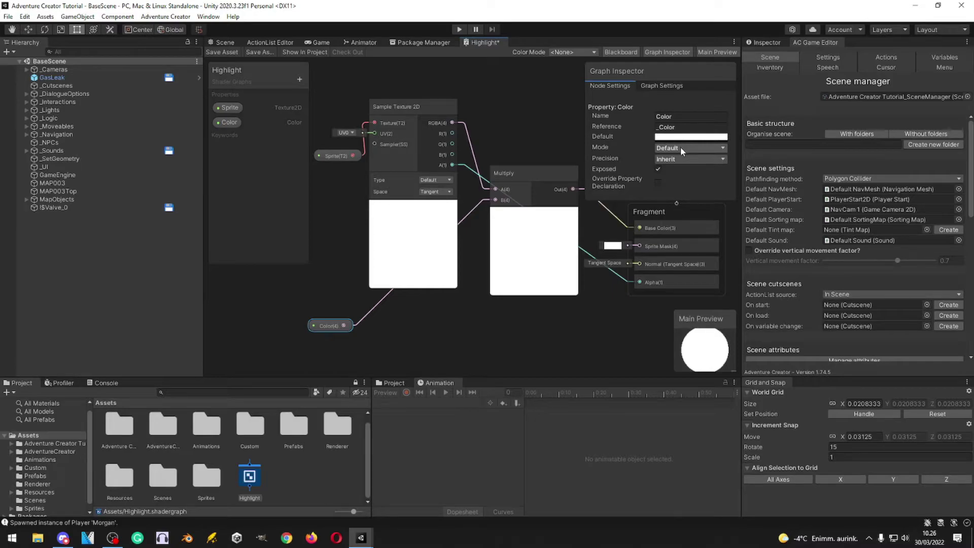
click(681, 148)
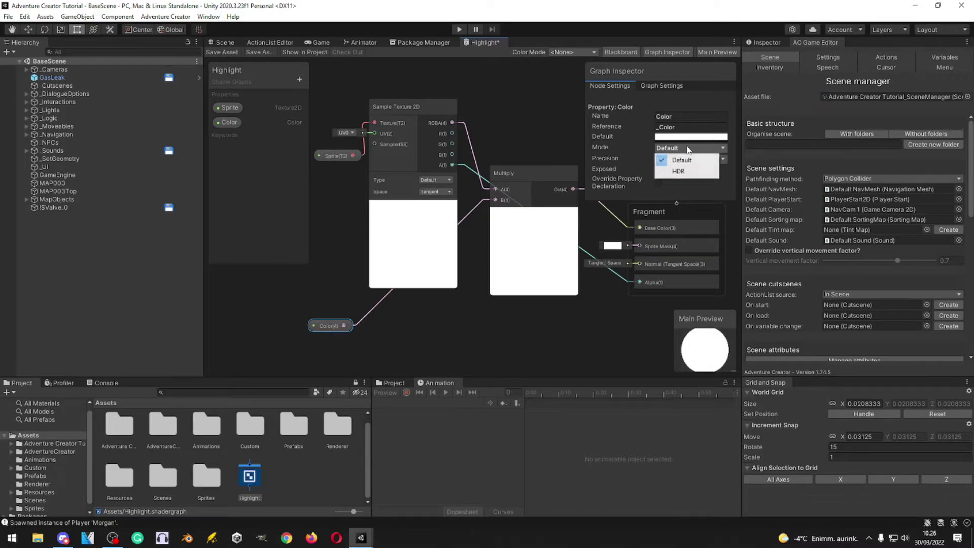
click(525, 328)
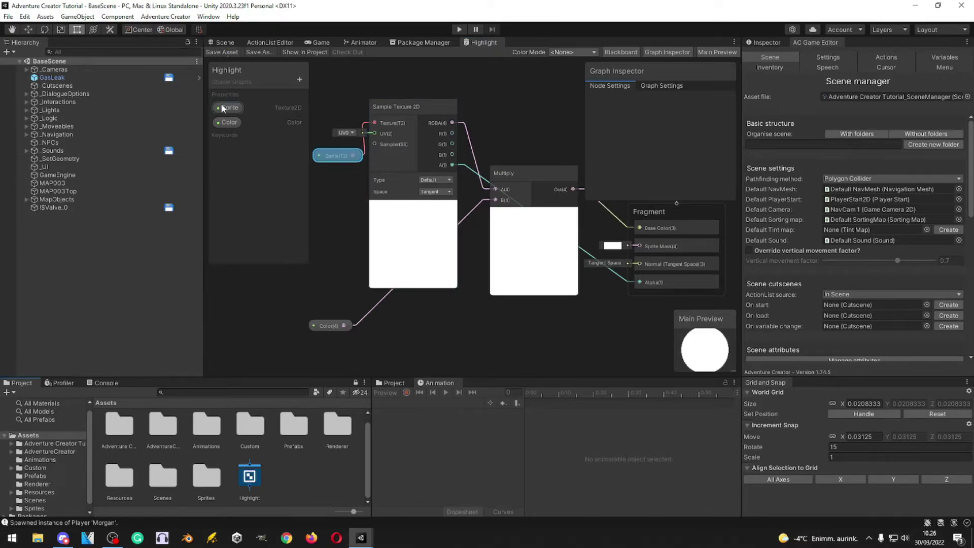
click(225, 43)
Step: Create a new material in Assets named MAT_Highlight
right_click(281, 474)
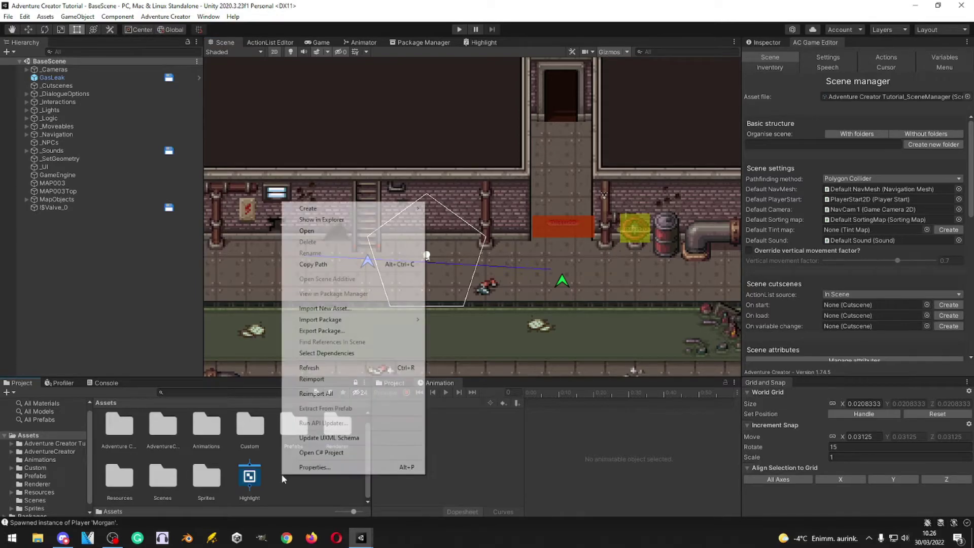
mouse_move(329, 217)
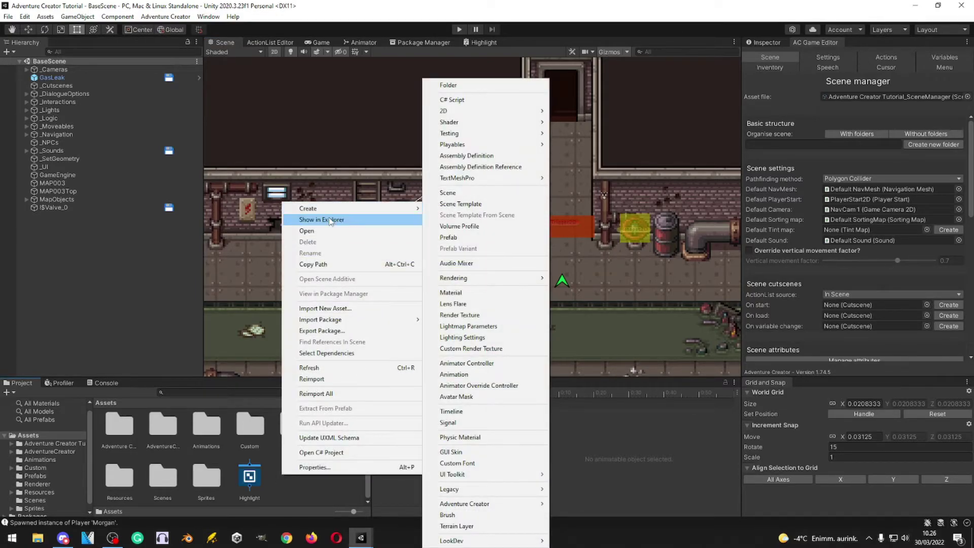
click(472, 292)
text(M)
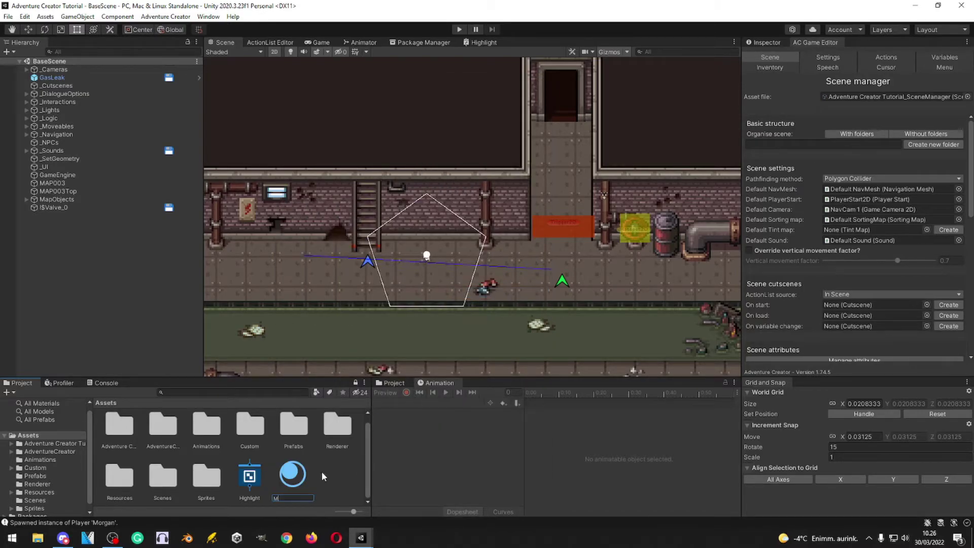
text(a)
key(BackSpace)
text(AT)
text(ht)
key(Return)
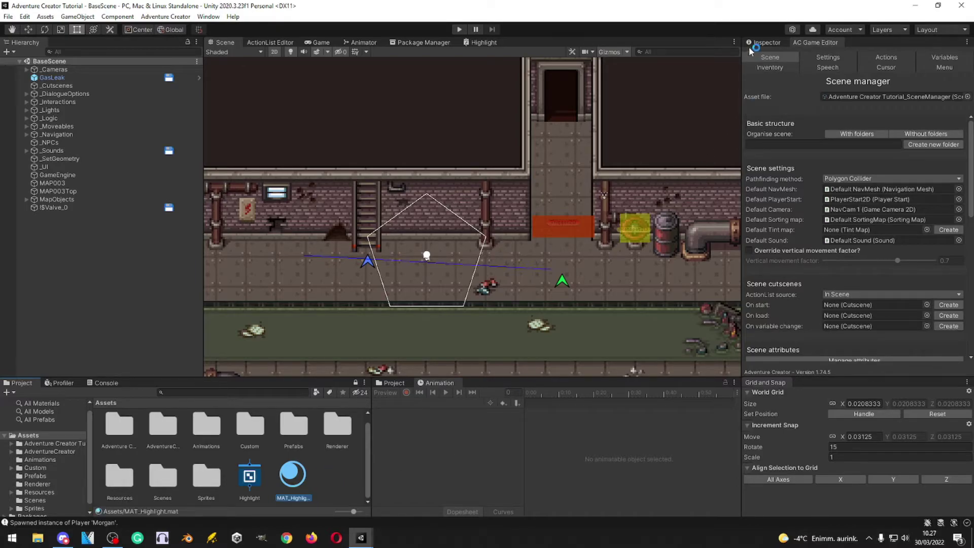
Step: Set MAT_Highlight's shader to Shader Graphs > Highlight
click(755, 44)
click(818, 66)
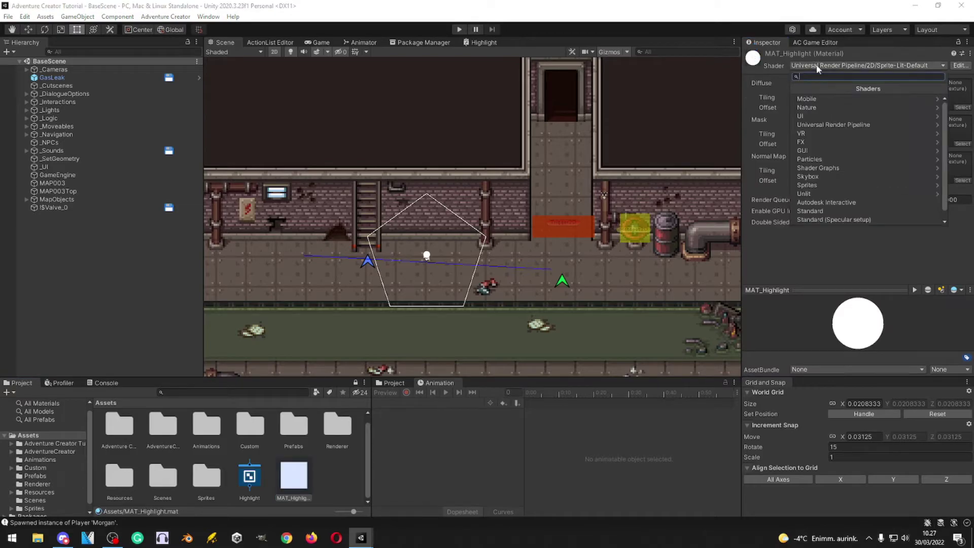
click(829, 169)
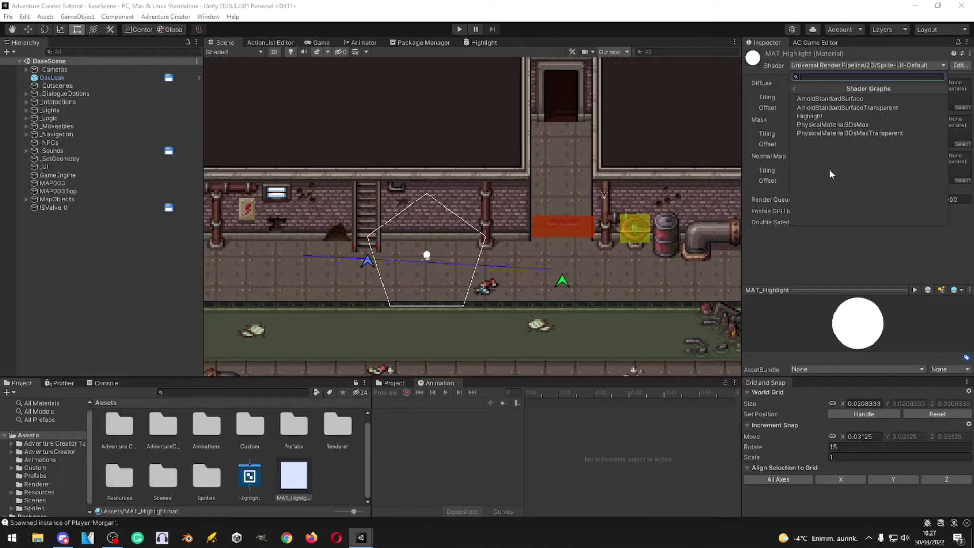
click(820, 117)
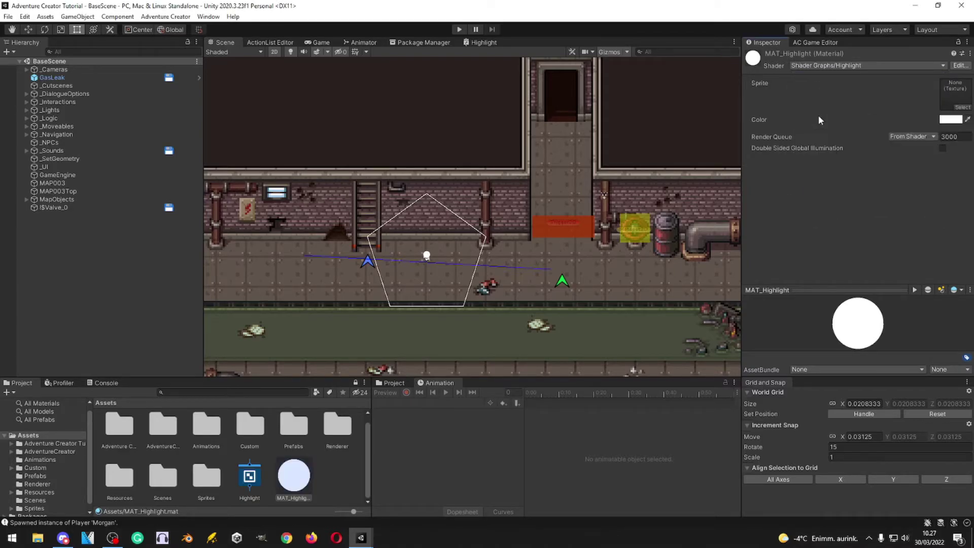
click(634, 227)
Step: Add a Highlight component to the $Valve_0 valve sprite
key(f)
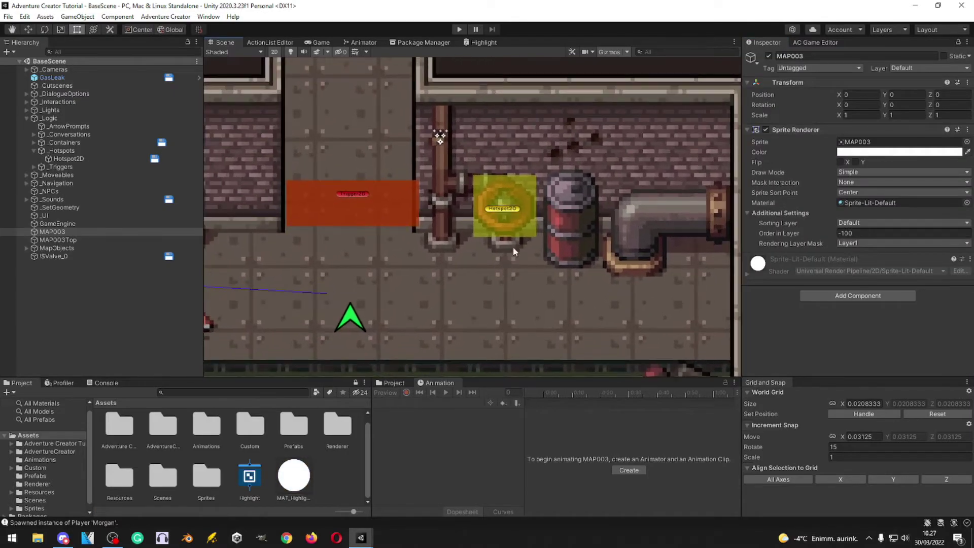
click(516, 220)
scroll(839, 300, down, 5)
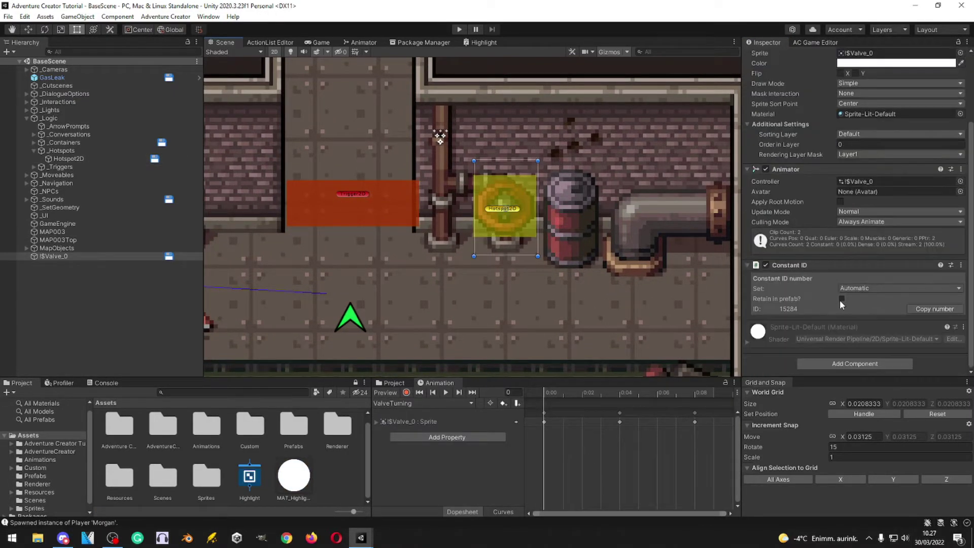
click(852, 363)
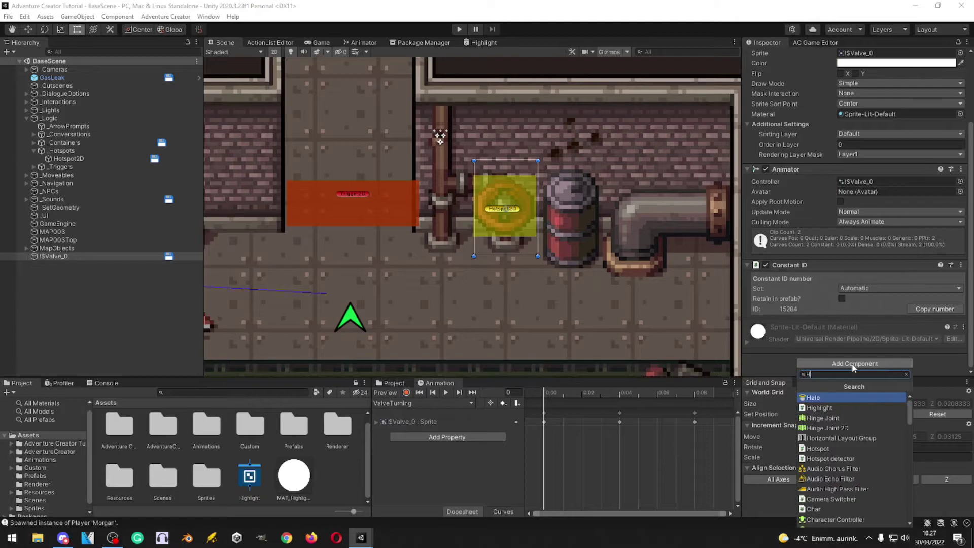
text(High)
click(851, 398)
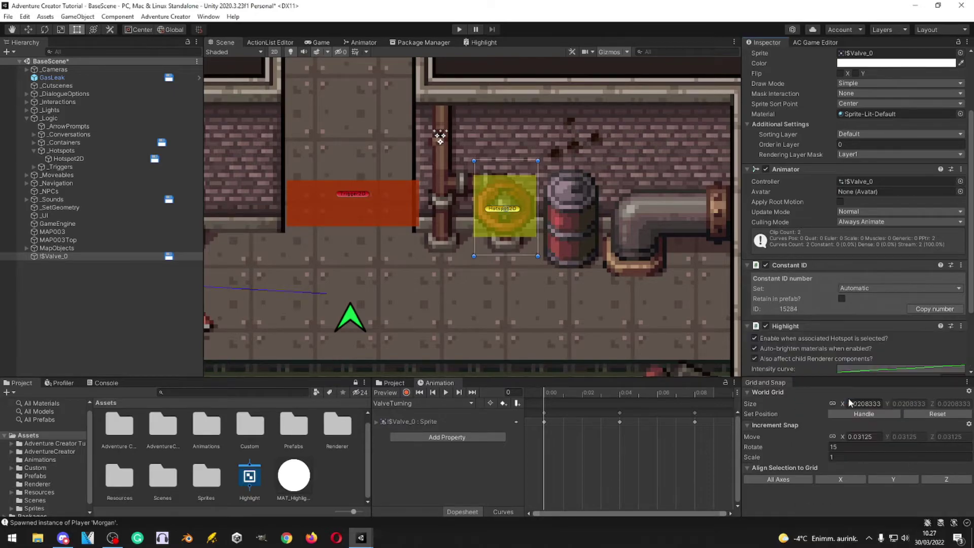
Step: Set the Hotspot2D's Object to highlight to the $Valve_0 valve sprite
click(520, 237)
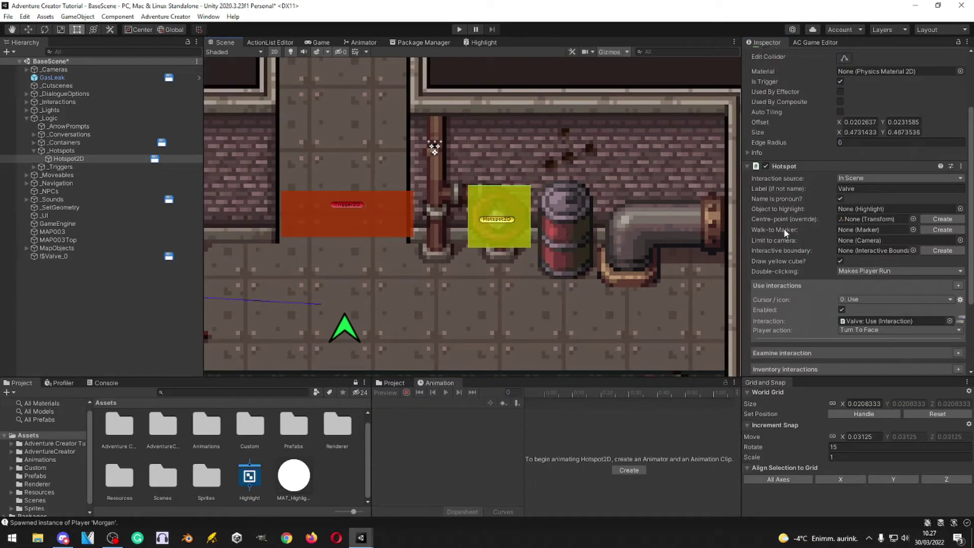
click(960, 208)
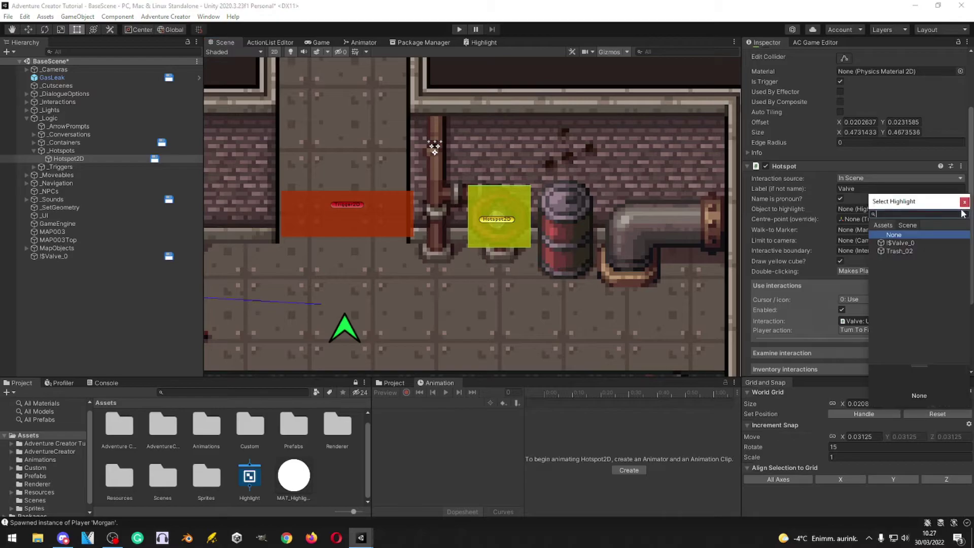
double_click(898, 243)
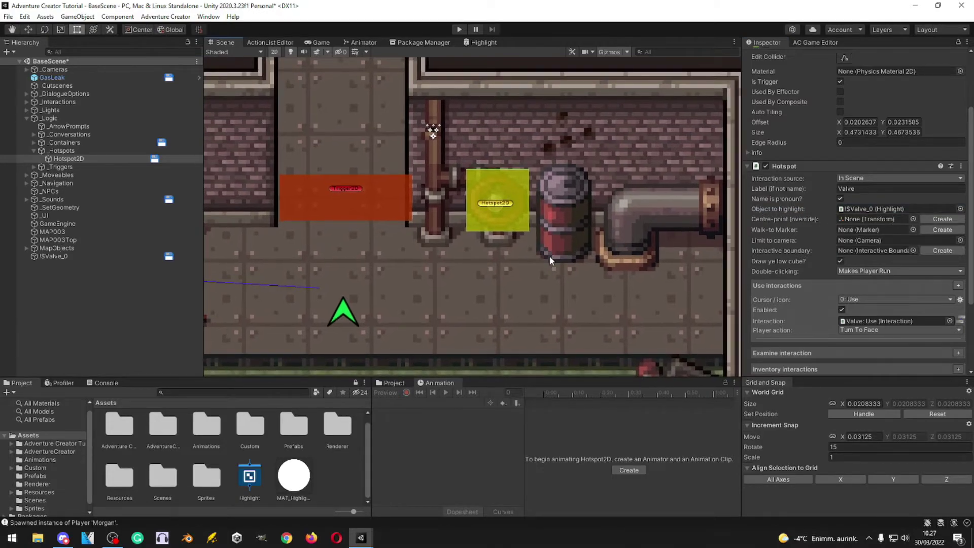
click(540, 243)
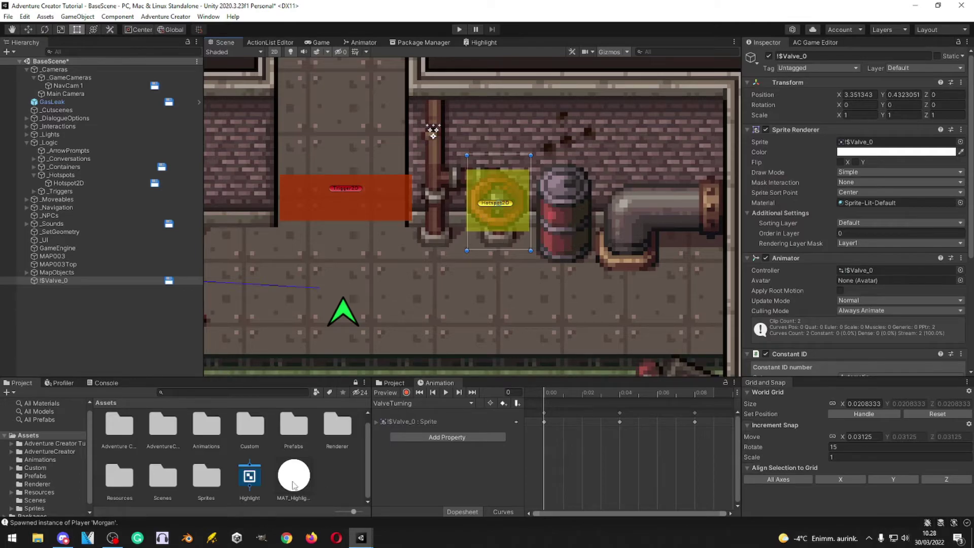
Step: Apply MAT_Highlight to the valve sprite and play-test by walking the player to it
drag(294, 475, 864, 215)
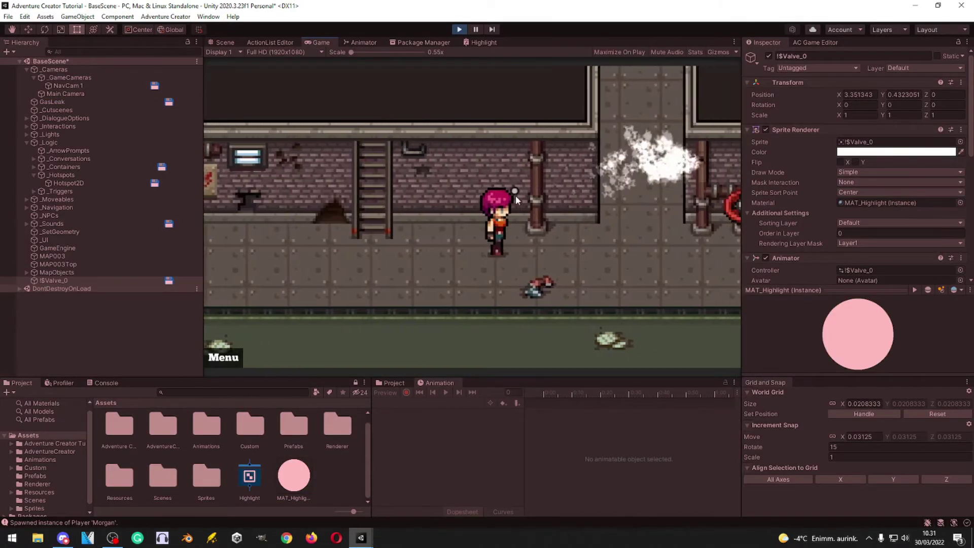
click(528, 206)
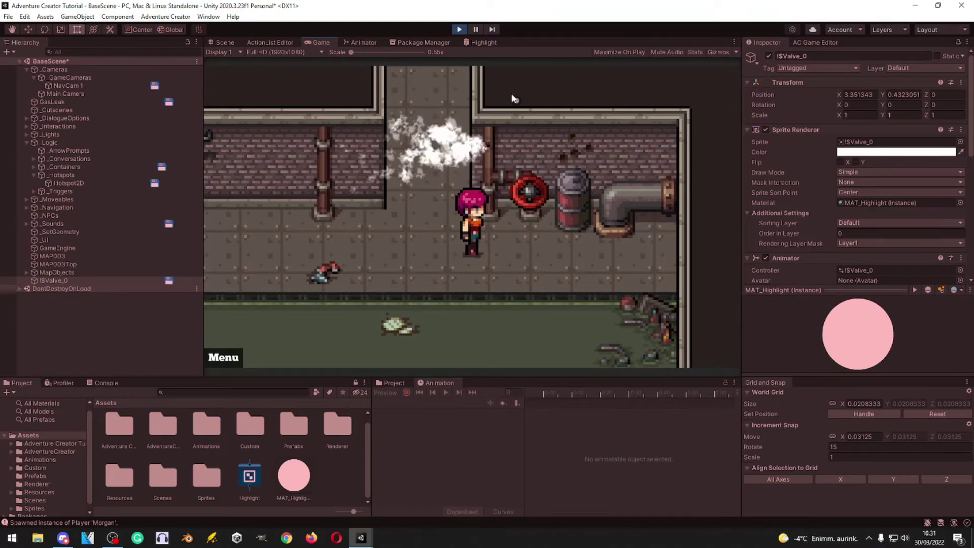
click(459, 28)
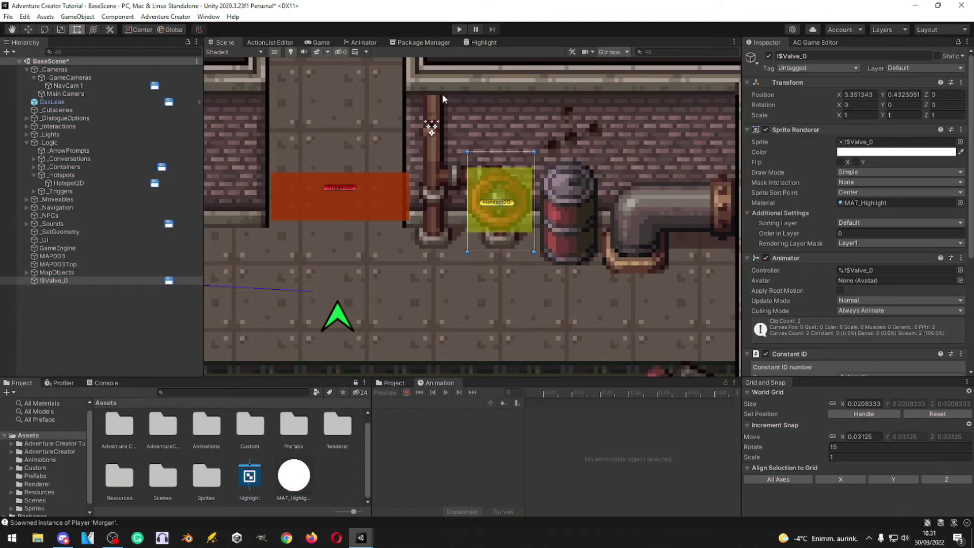
click(811, 44)
Step: Show the Adventure Creator Settings manager, then open Player Settings from Build Settings
click(828, 56)
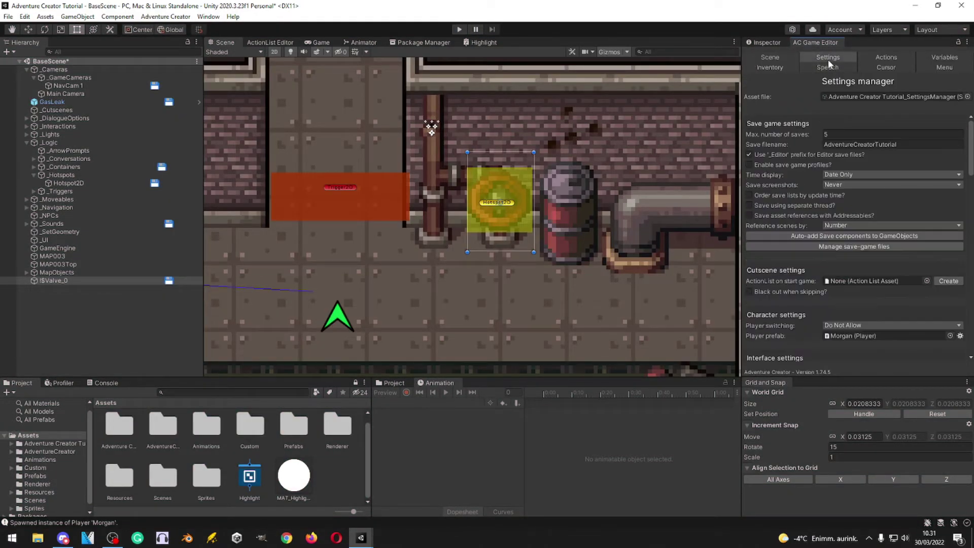
scroll(809, 186, down, 10)
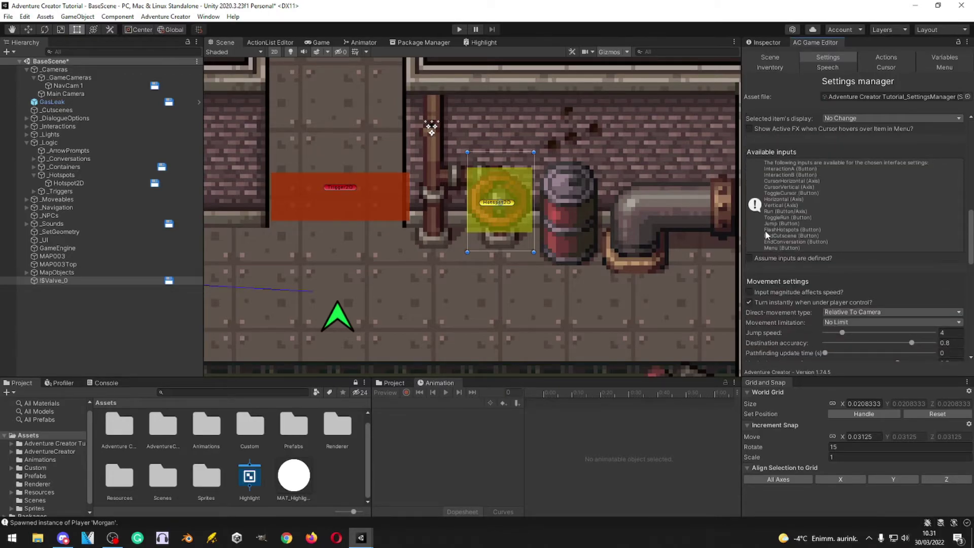
click(9, 17)
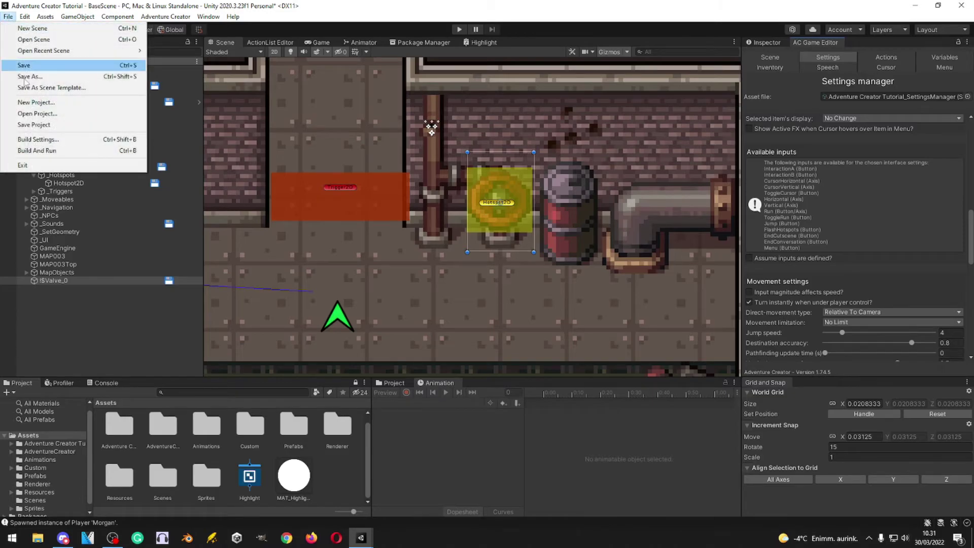
click(38, 139)
click(9, 17)
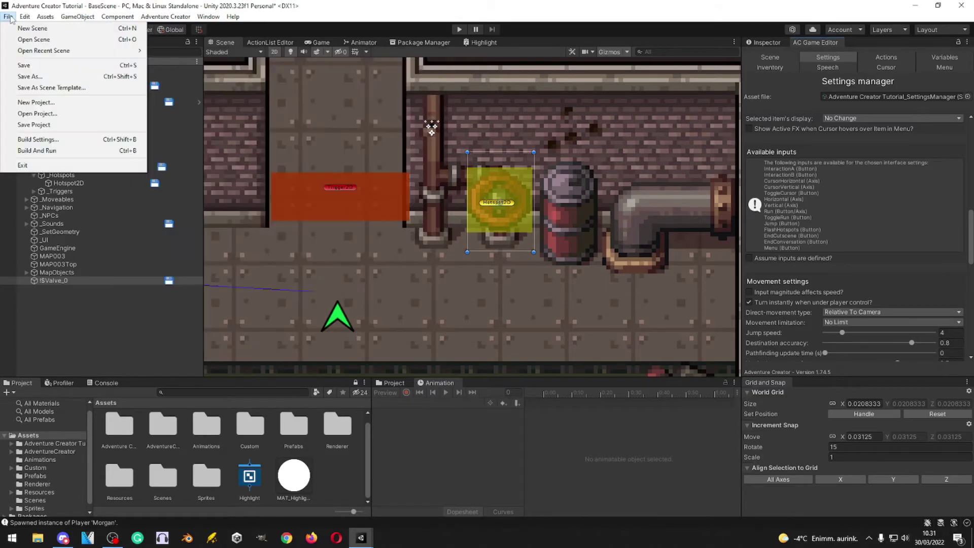
click(41, 139)
click(158, 344)
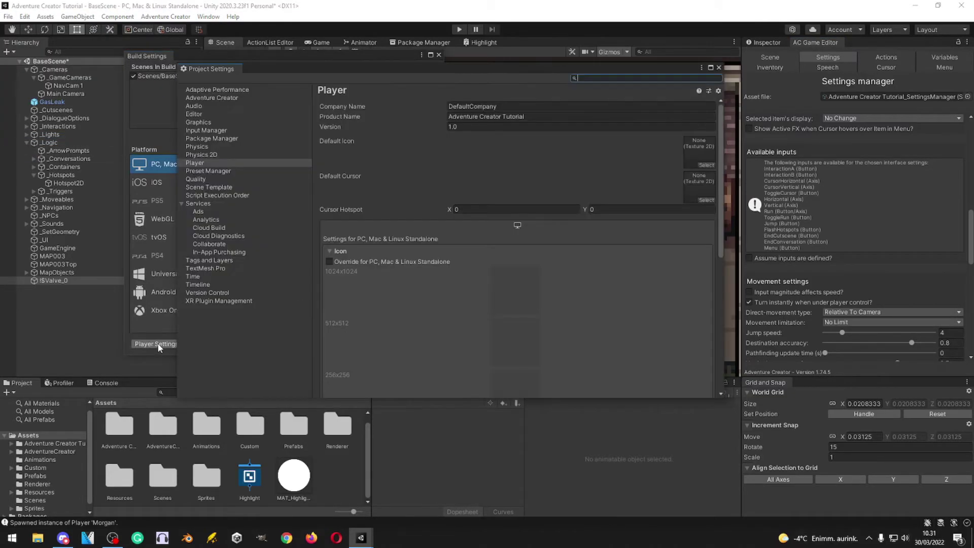
Step: In Input Manager, raise Axes to 33 and make the new FlashHotspots axis use tab, then close
click(190, 131)
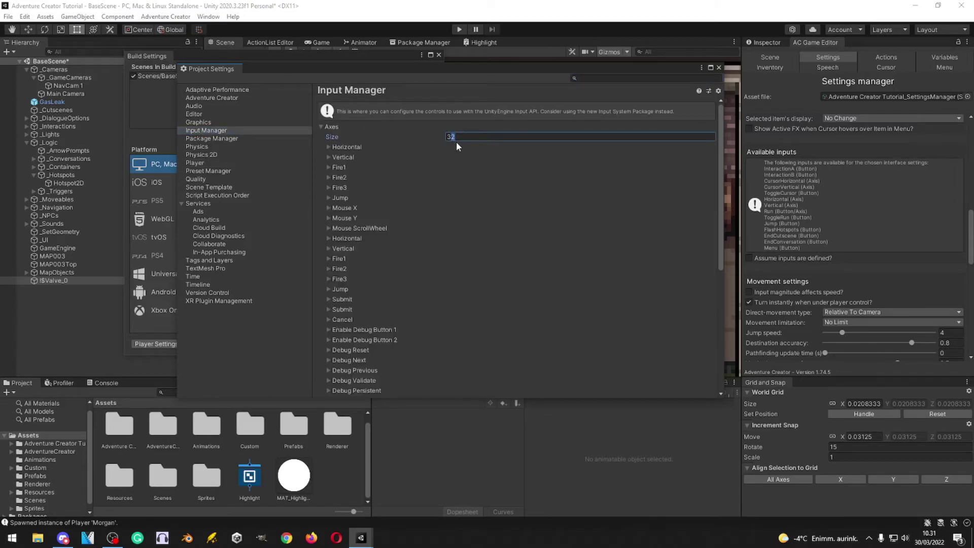
key(Return)
scroll(355, 279, down, 3)
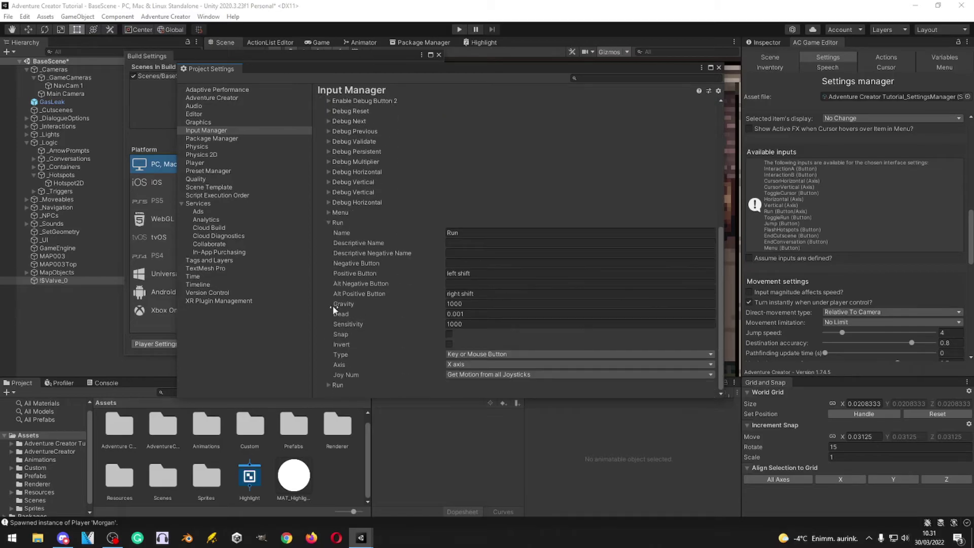
click(334, 383)
text(tab)
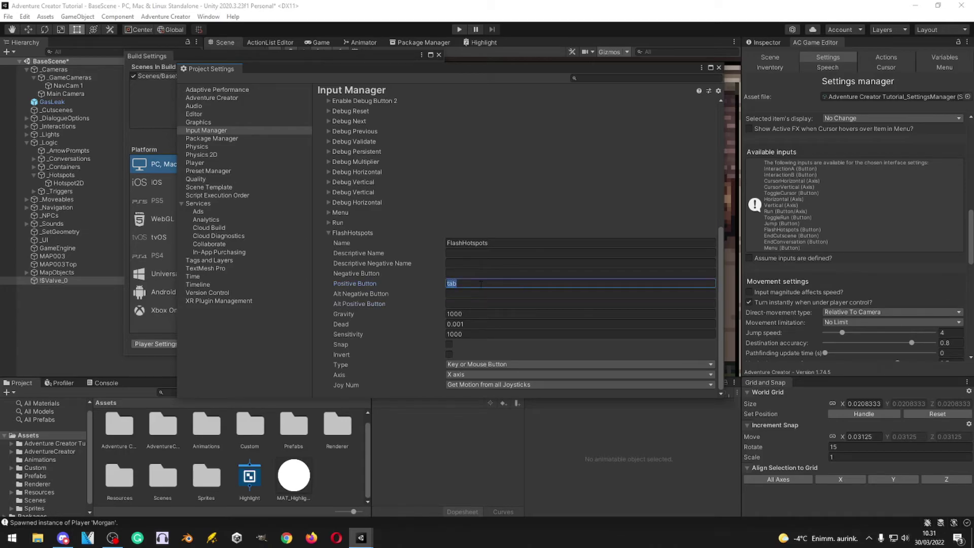
click(475, 269)
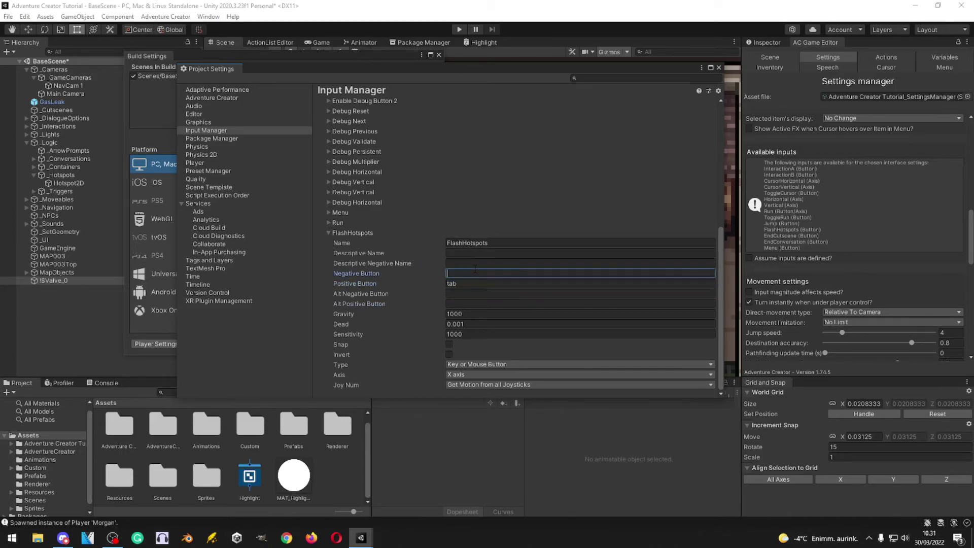
click(718, 67)
Step: Close Build Settings and start a play test, walking Morgan over to the valve
click(439, 55)
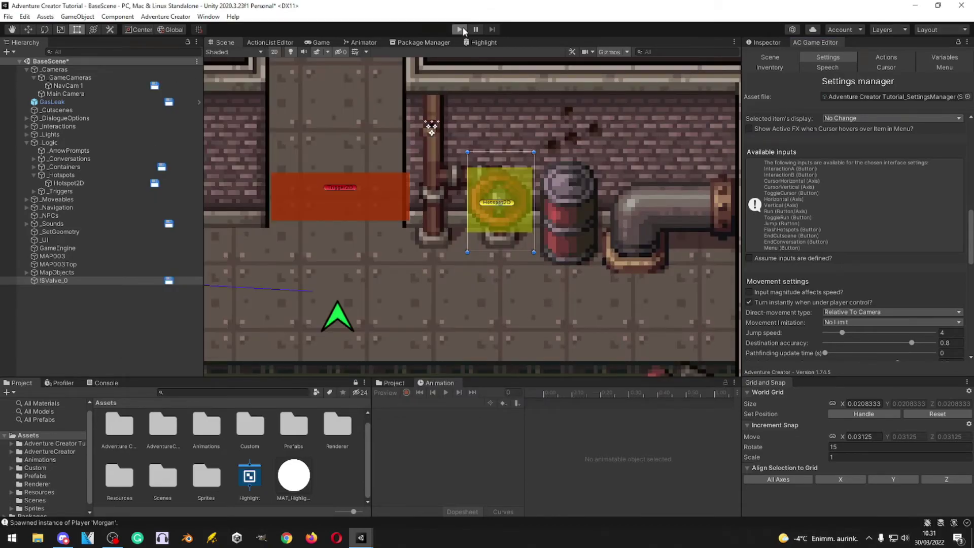
click(460, 29)
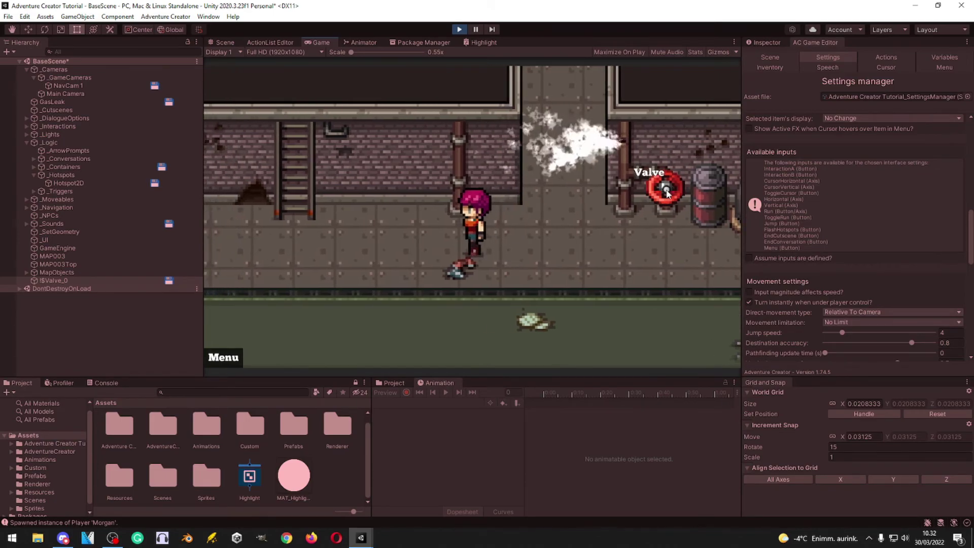
click(652, 187)
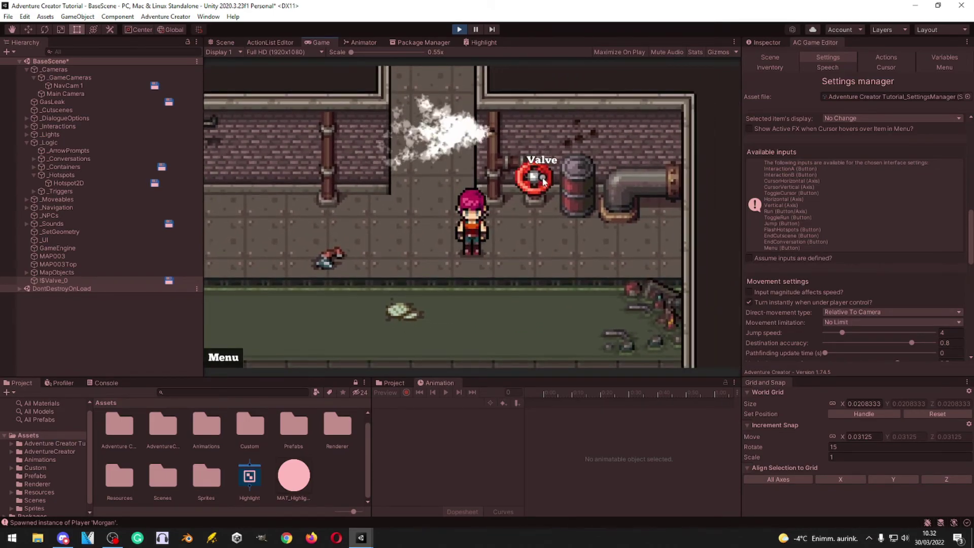
Step: Restart the play test and use the Valve hotspot to trigger the player's line
key(ctrl+p)
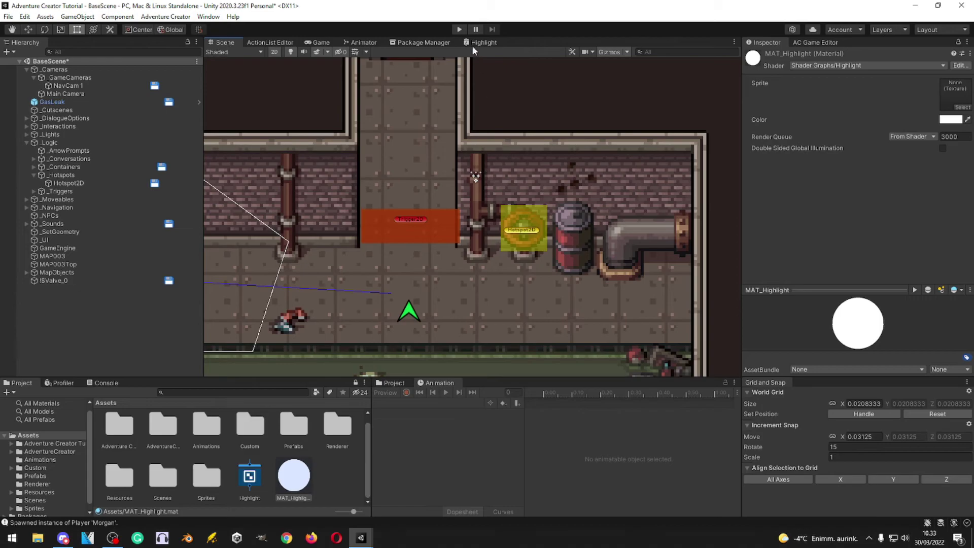
click(458, 29)
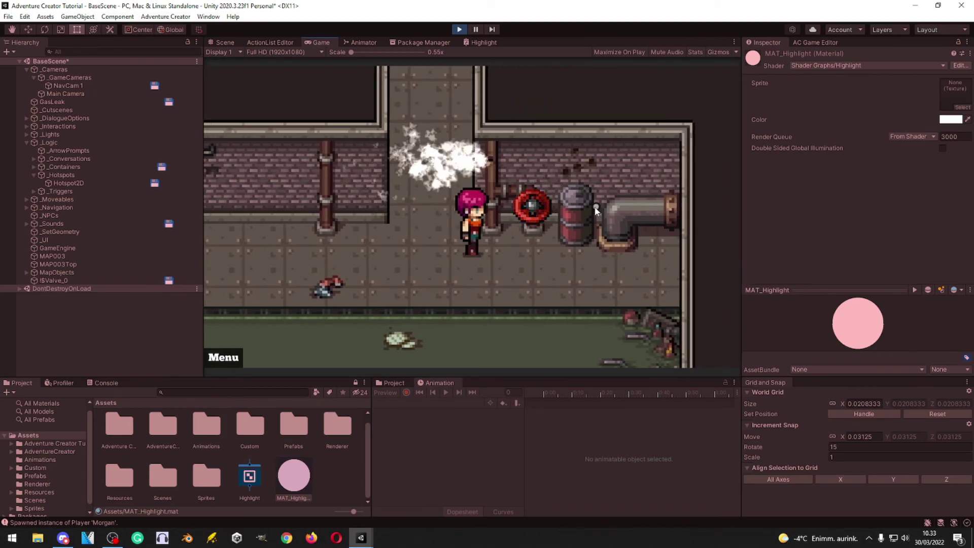
click(546, 212)
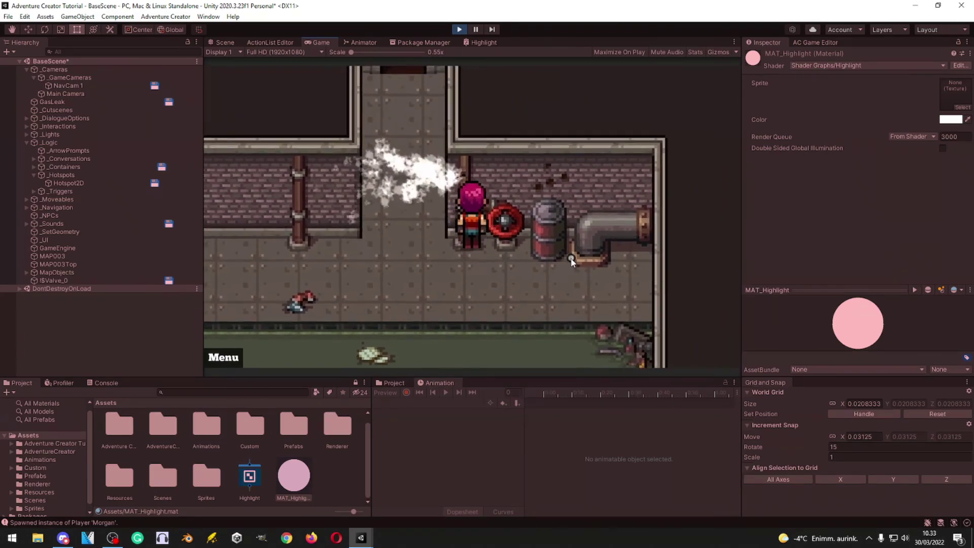